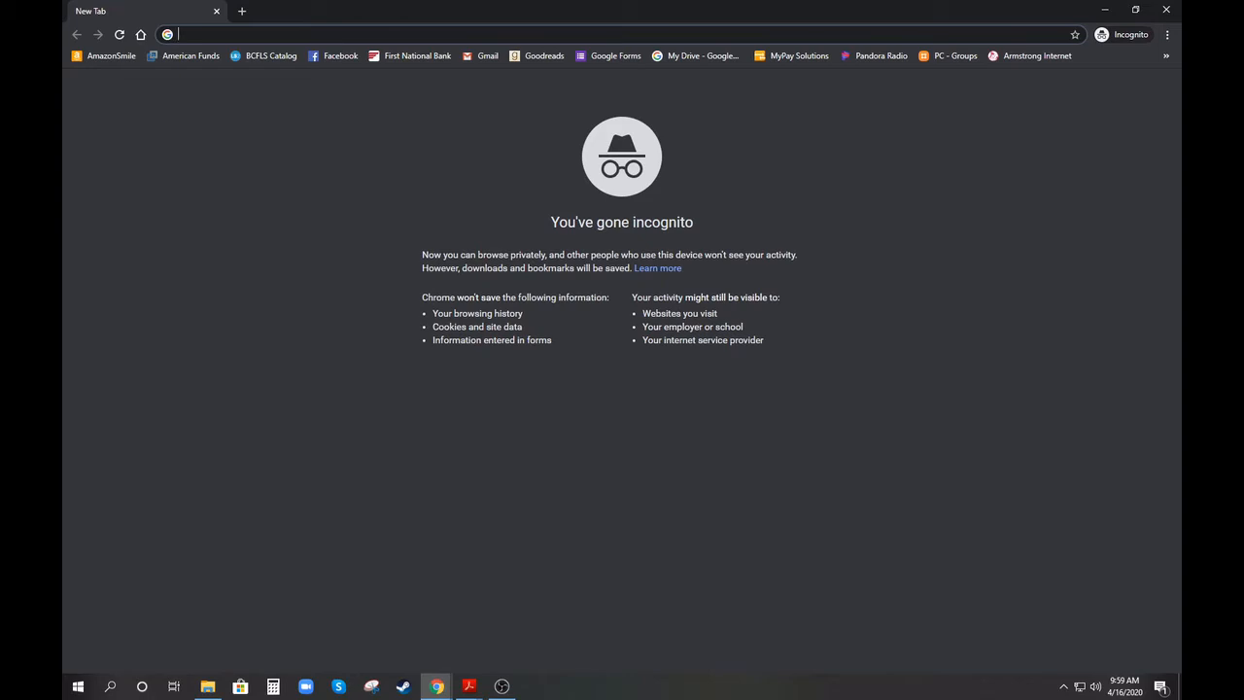
Go to google.com and bring up the Google Account sign-in page
text(ggol)
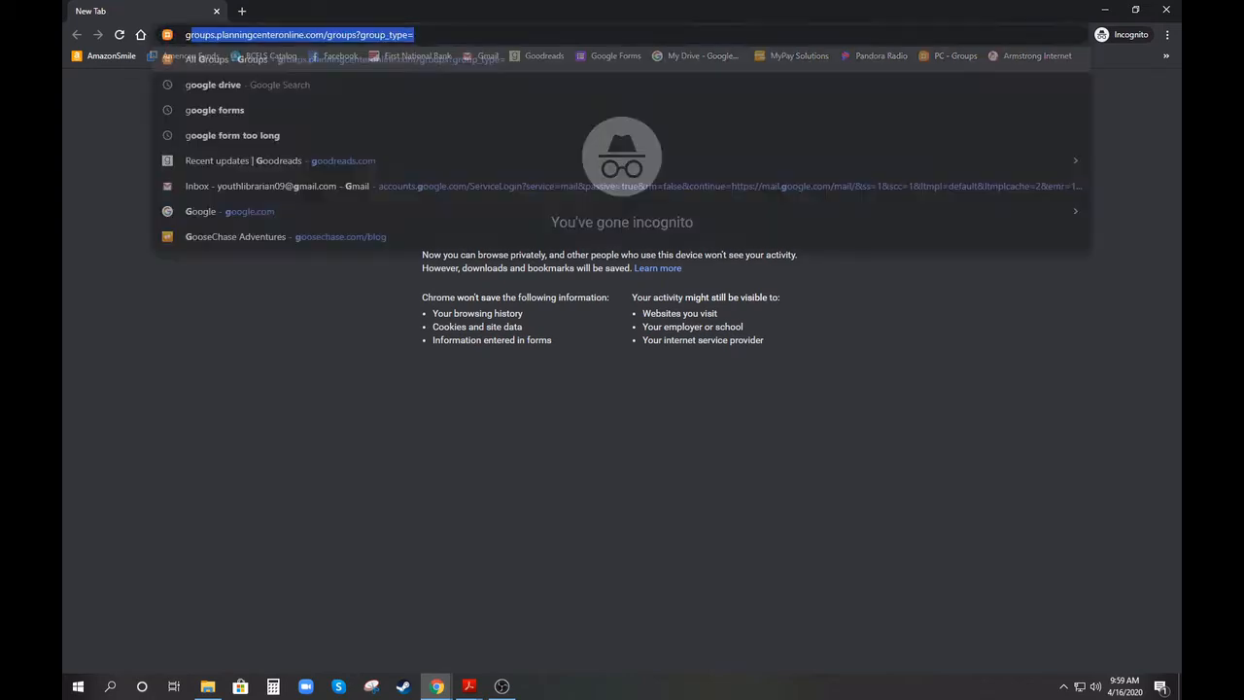
key(BackSpace)
key(BackSpace)
key(BackSpace)
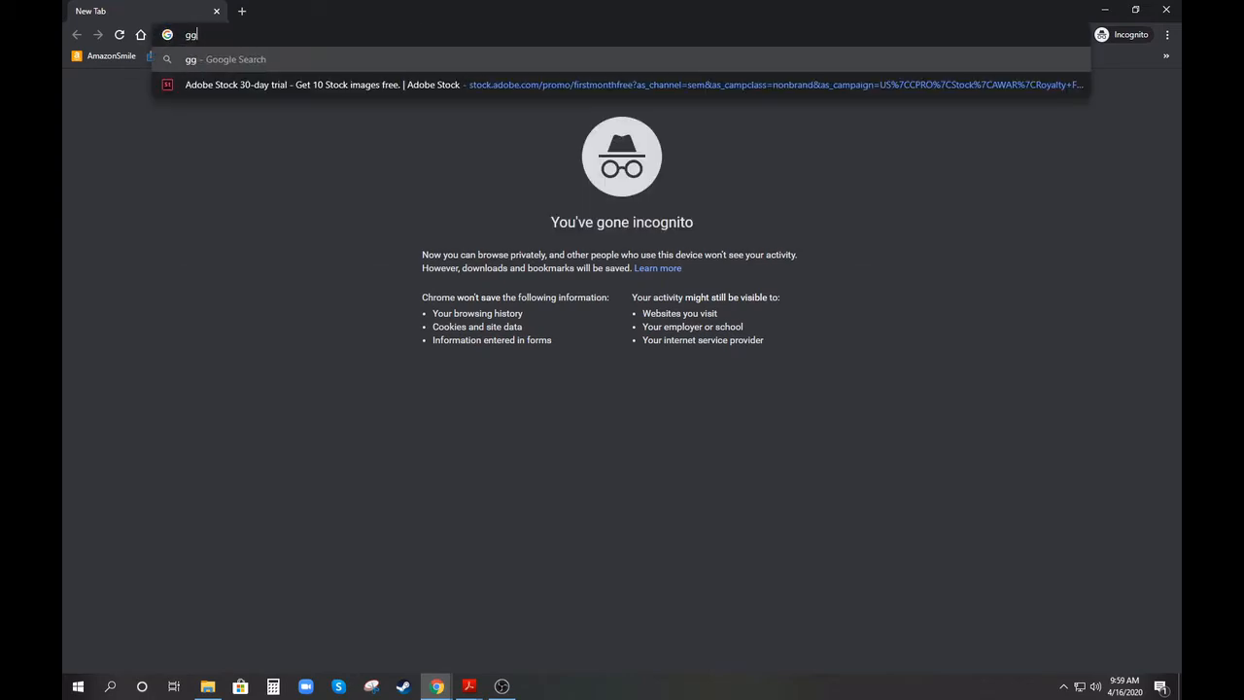
text(oogle.c)
key(Return)
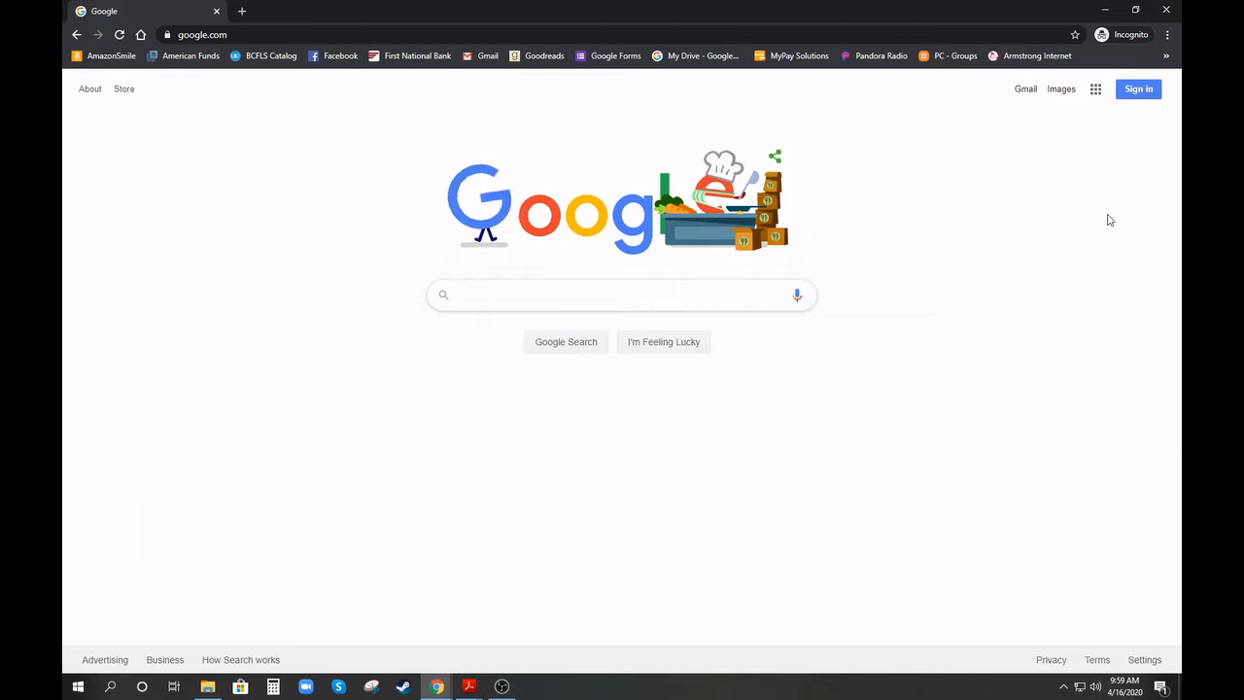
click(1139, 91)
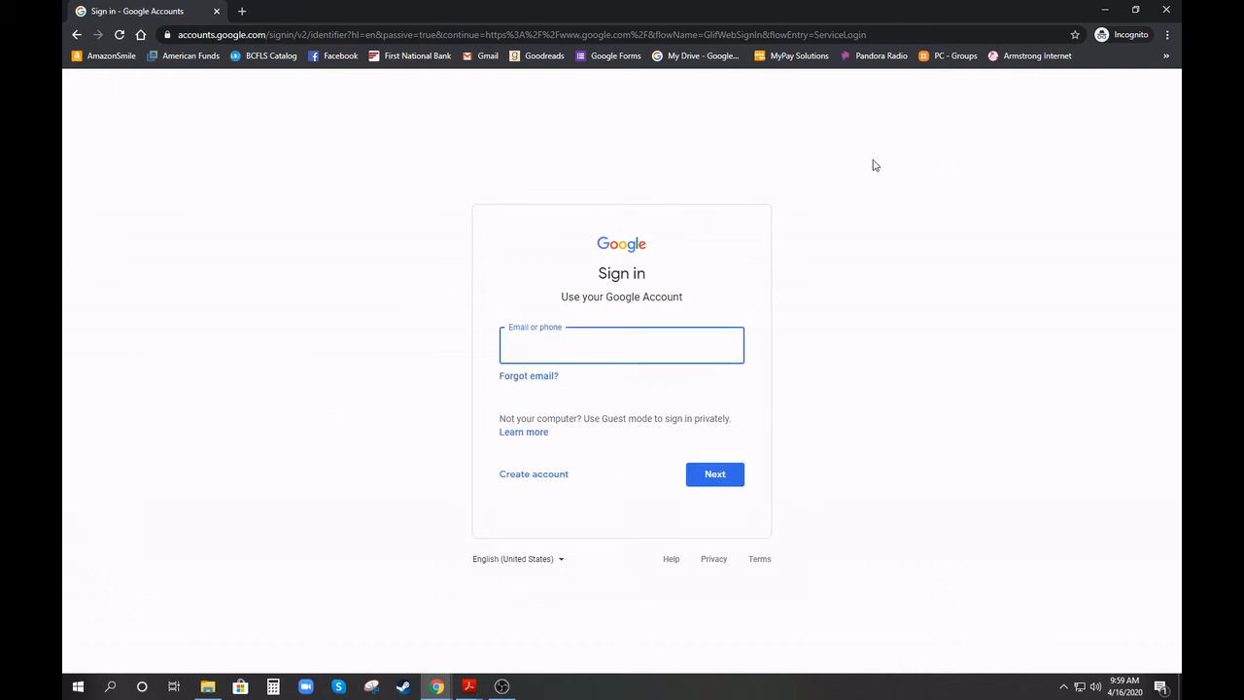
click(539, 482)
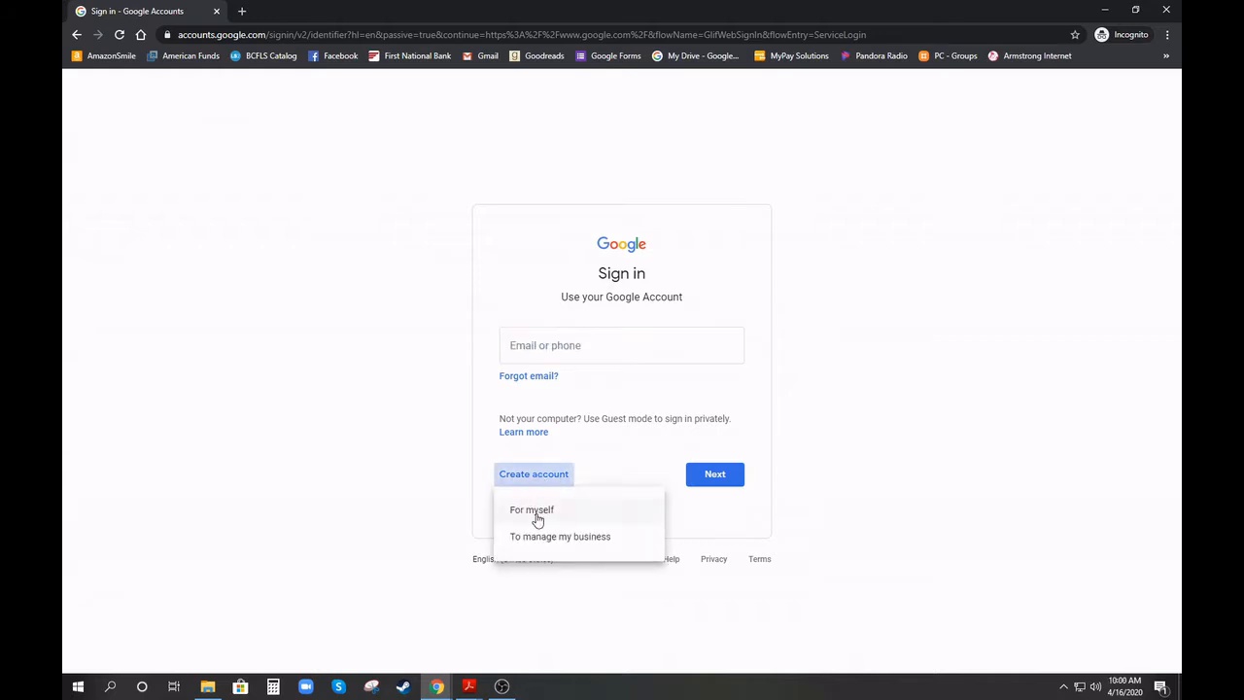
click(538, 515)
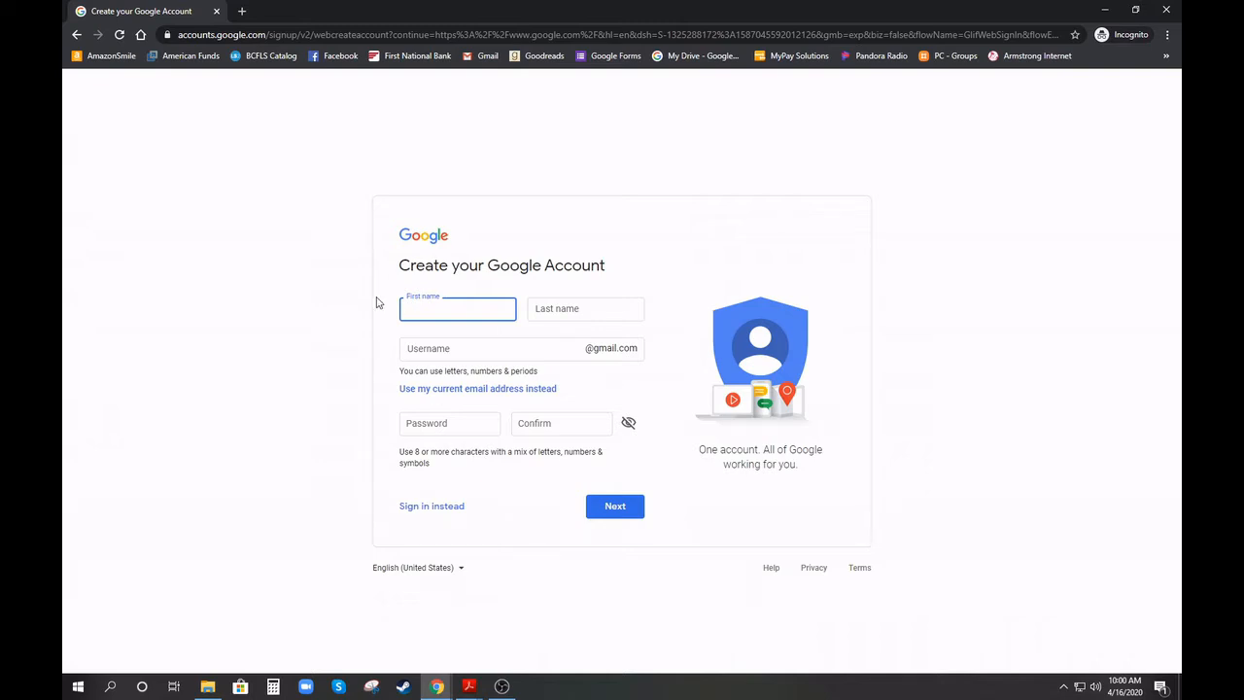
click(77, 35)
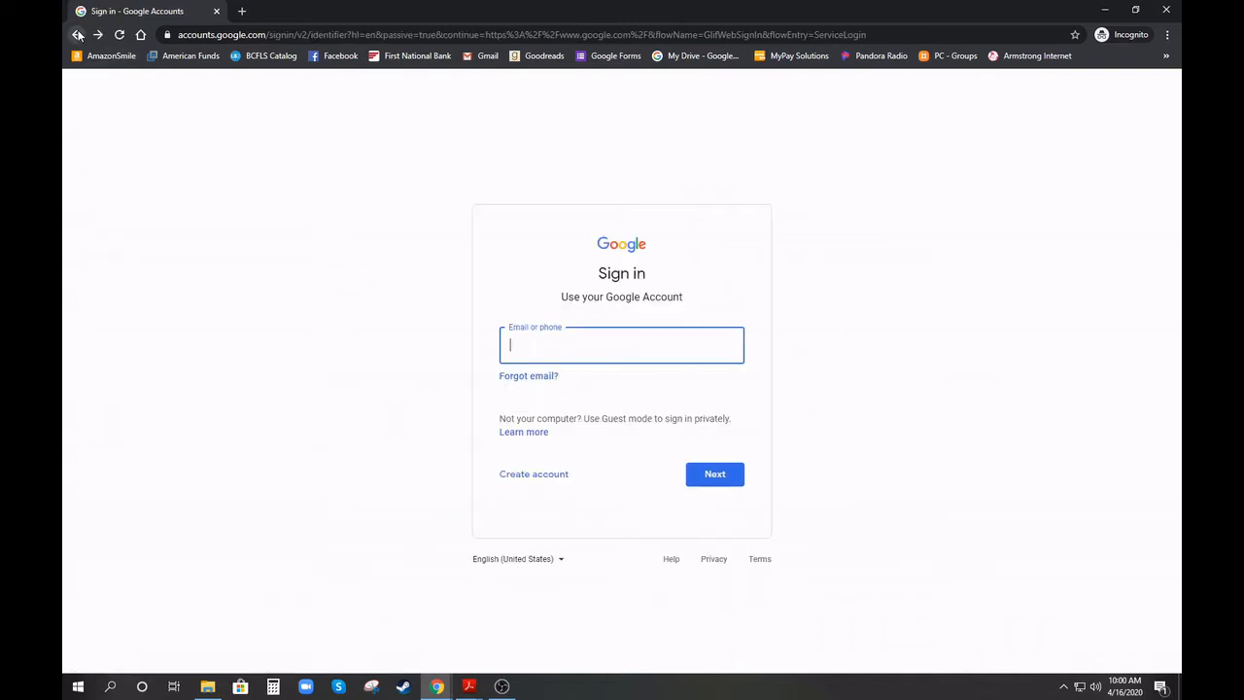
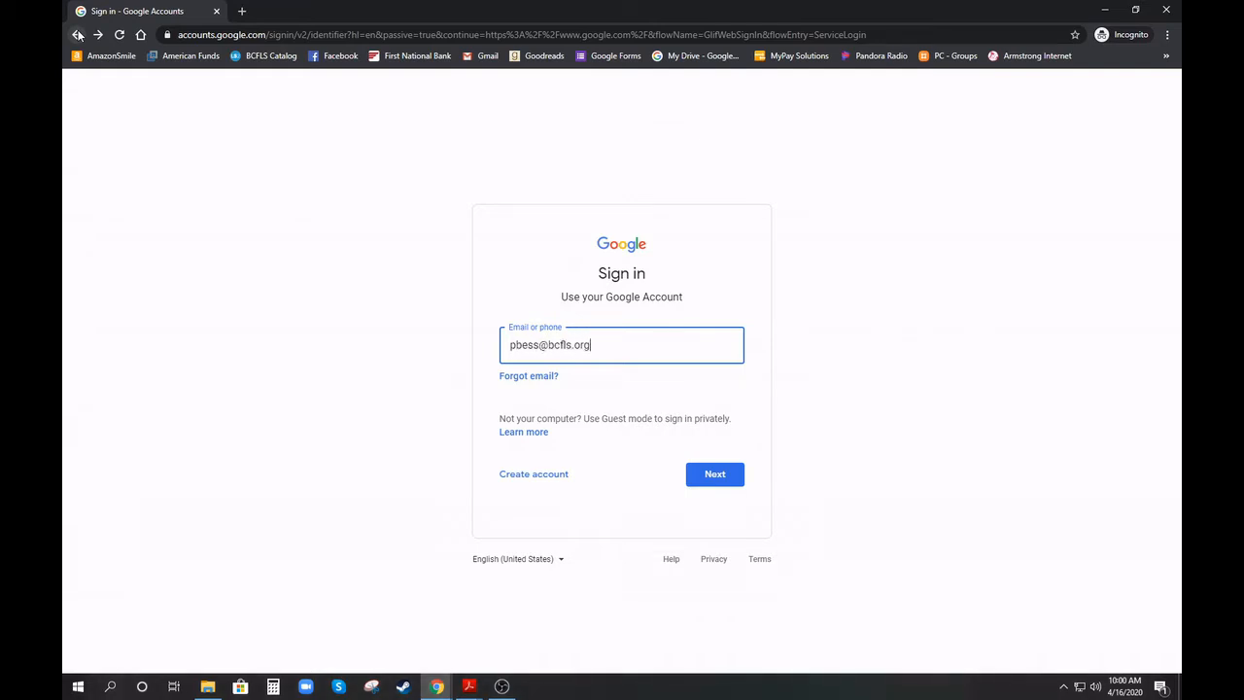
Sign in by entering the library account's e-mail address and then its password
key(Return)
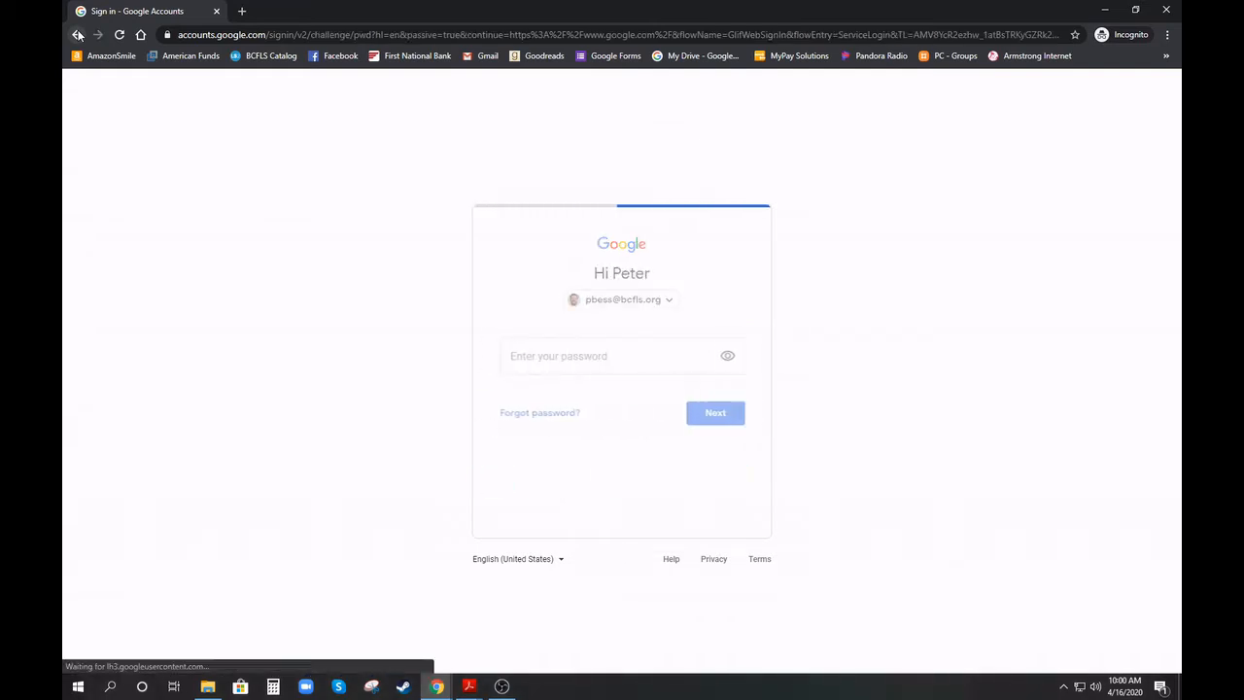
text(*********)
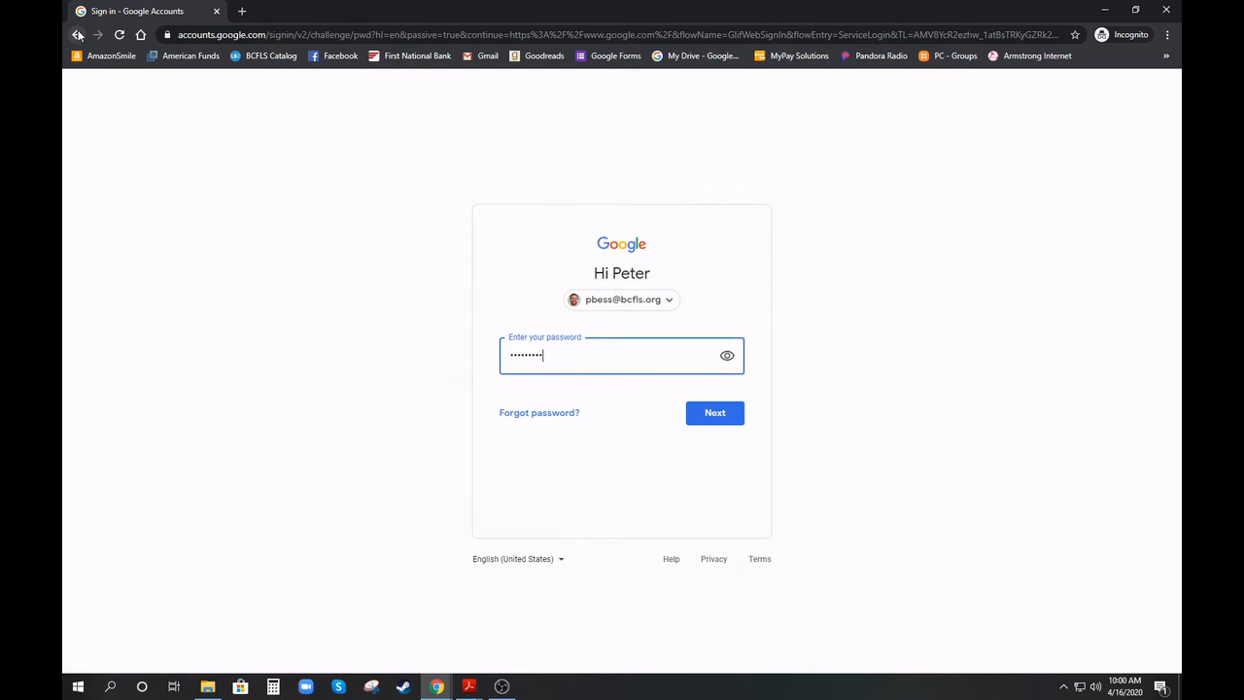
key(Return)
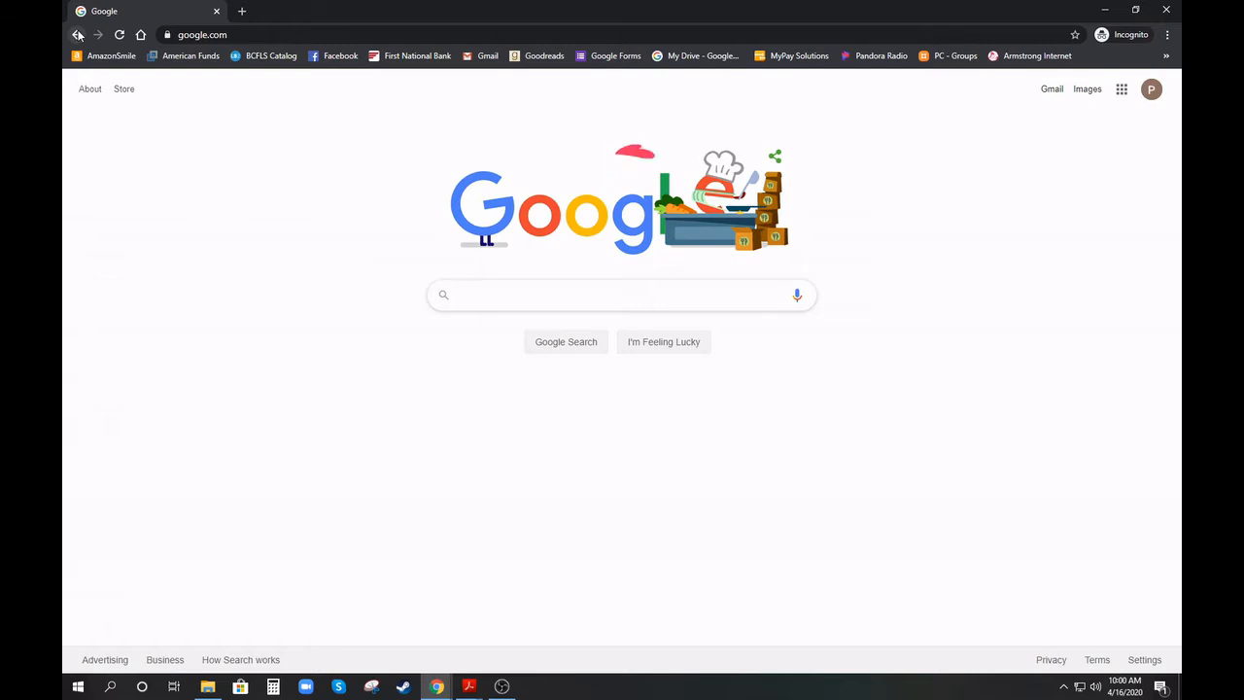
From Google Drive, create a blank Google Form via New > More > Google Forms
click(1122, 93)
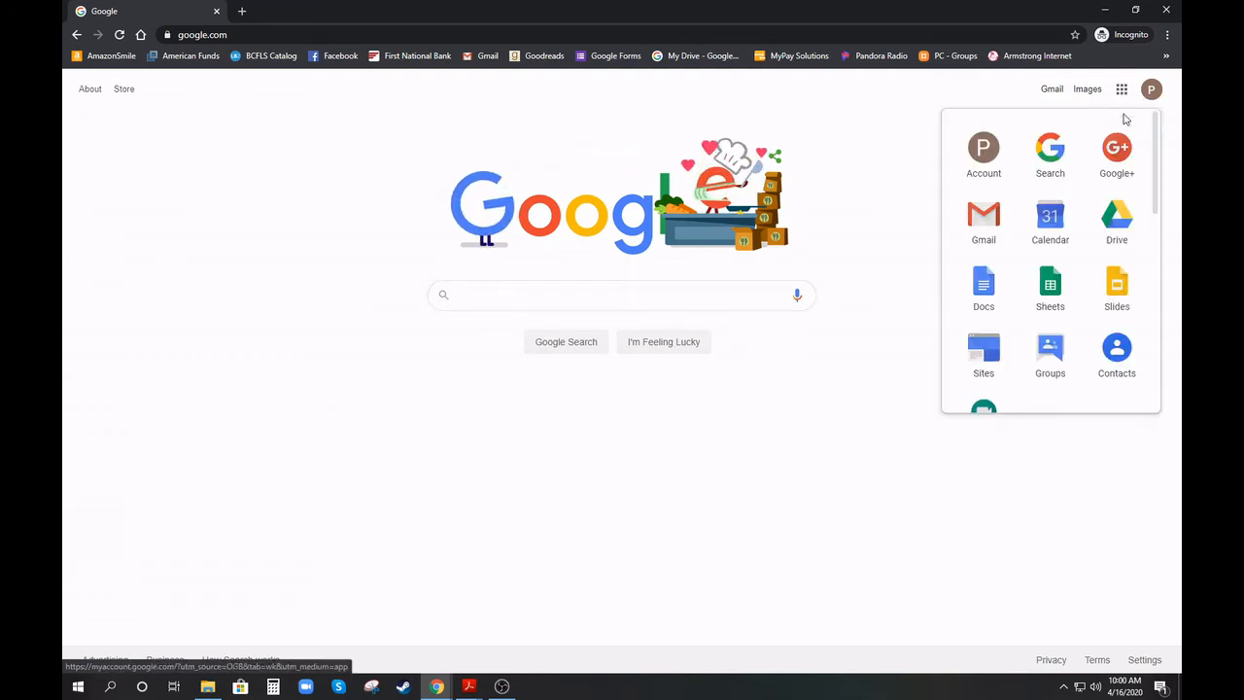
click(1121, 216)
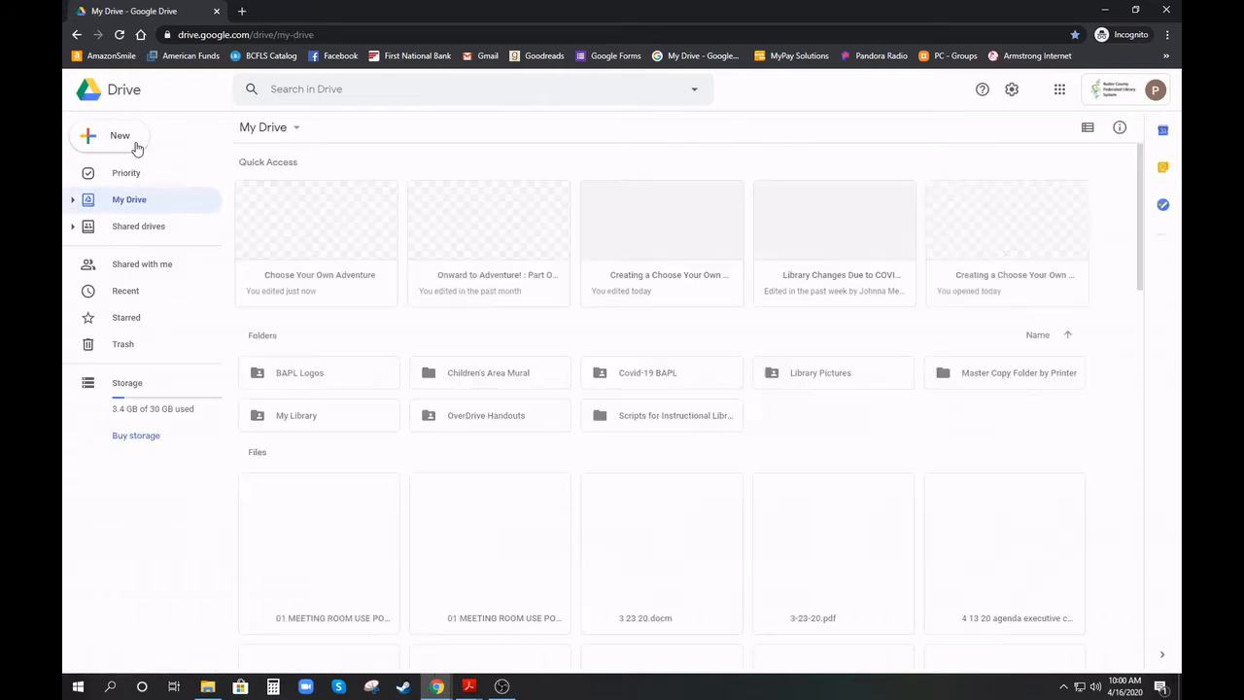
click(136, 147)
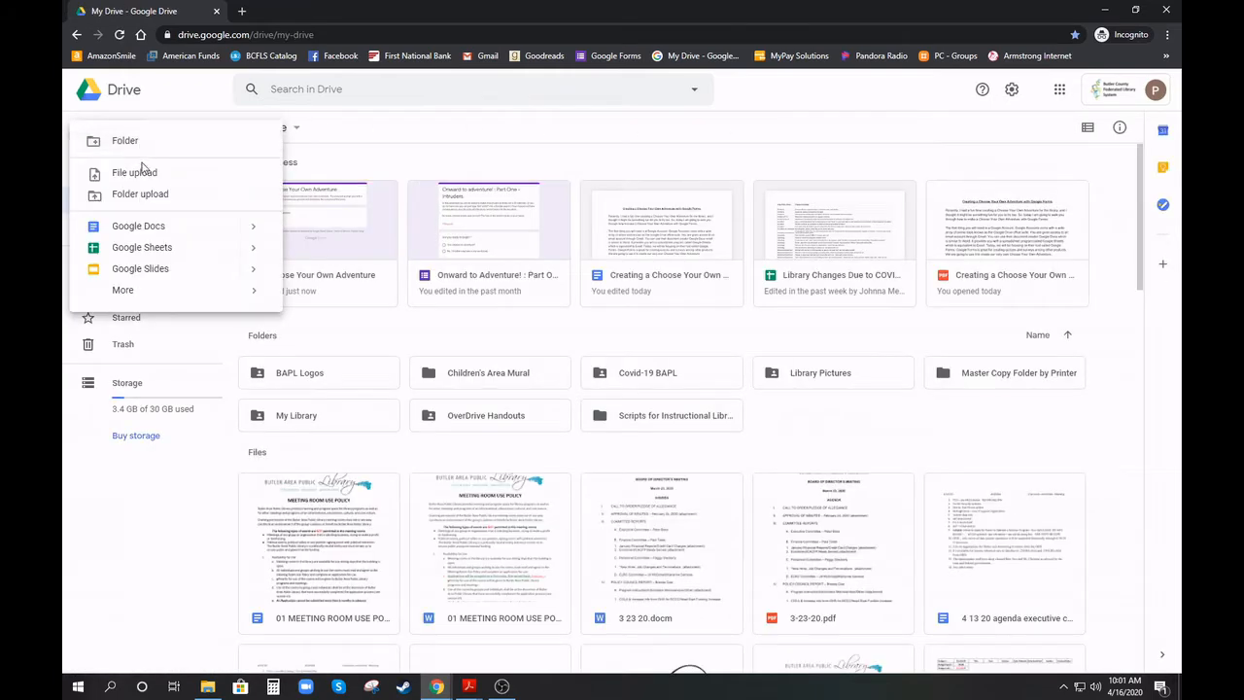
mouse_move(161, 291)
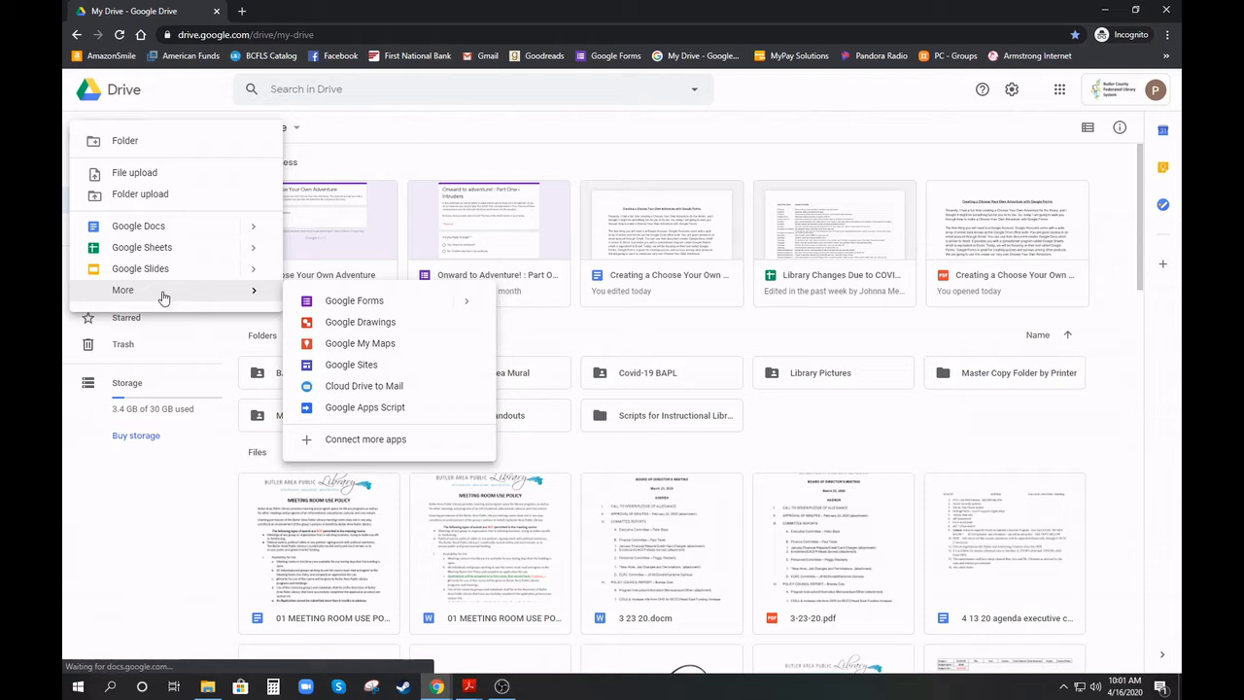
click(350, 305)
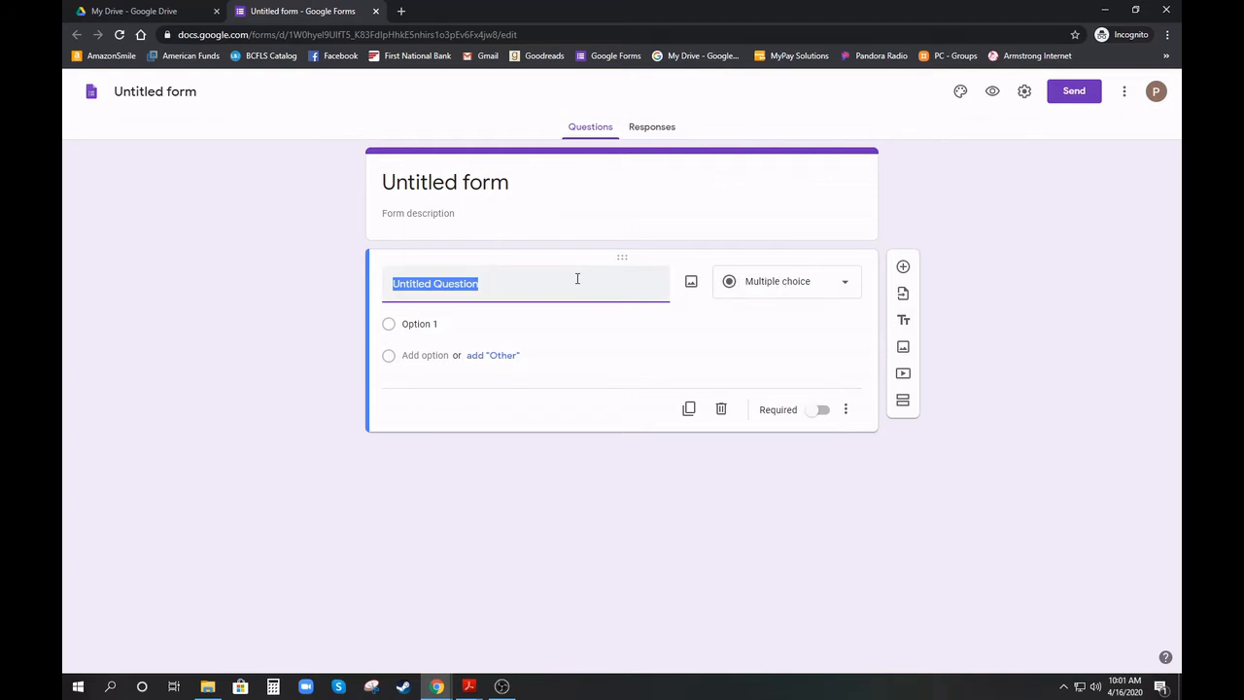
Change the form's title from 'Untitled form' to 'The Boy Who Visited The Library'
click(146, 92)
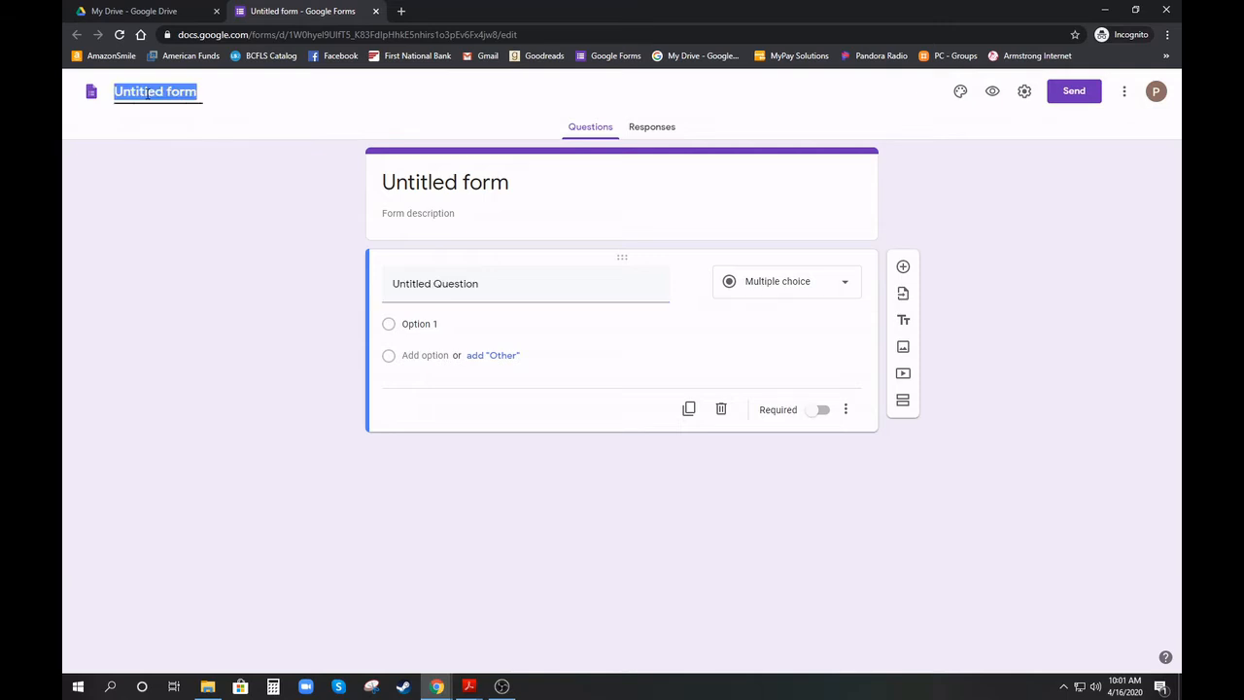
text(T)
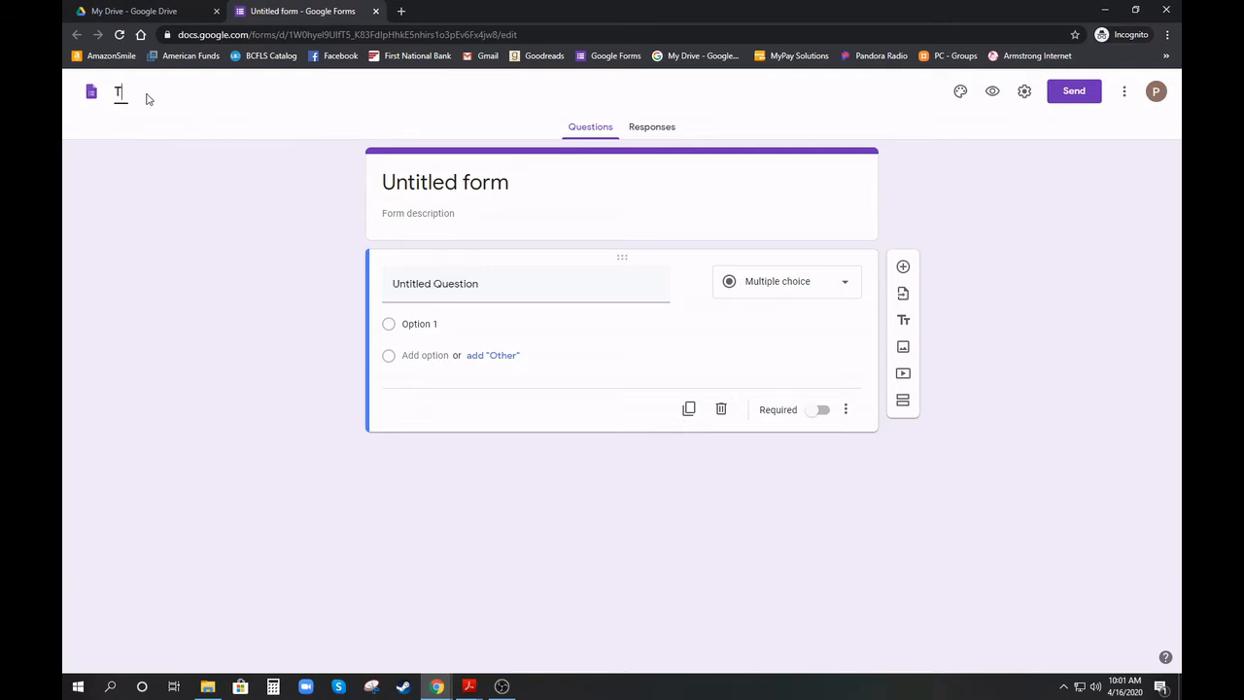
text(he Boy Who Visit)
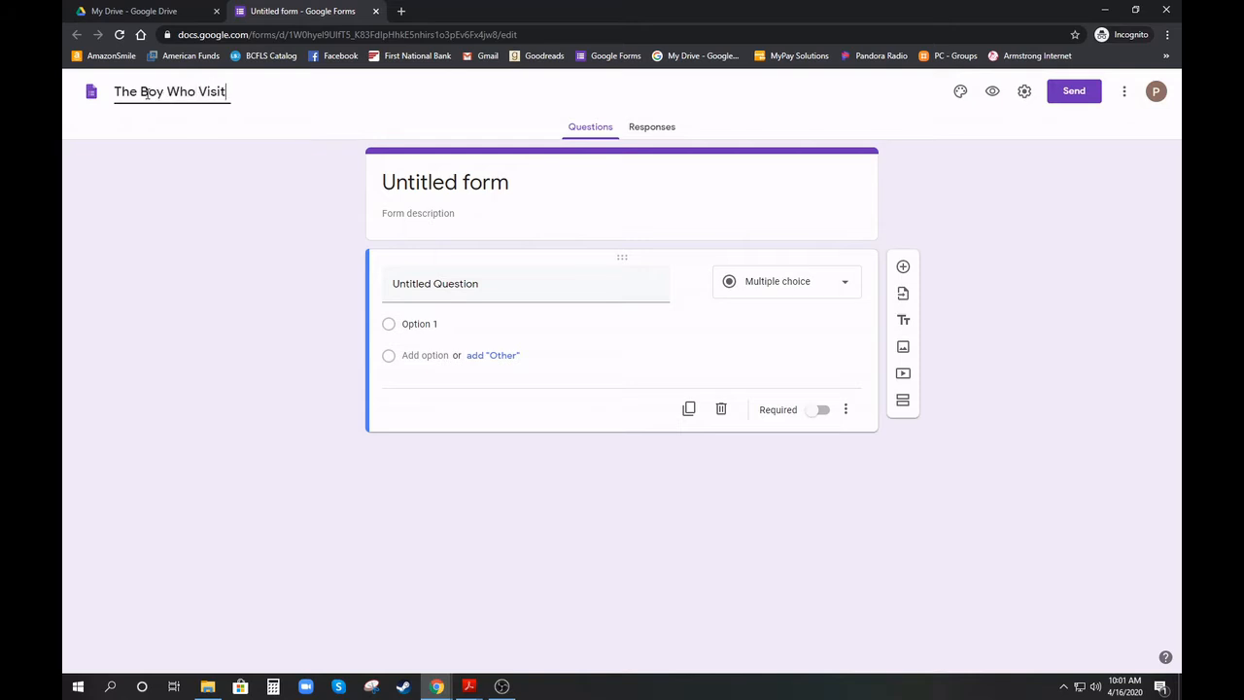
text(ed The Library)
click(286, 323)
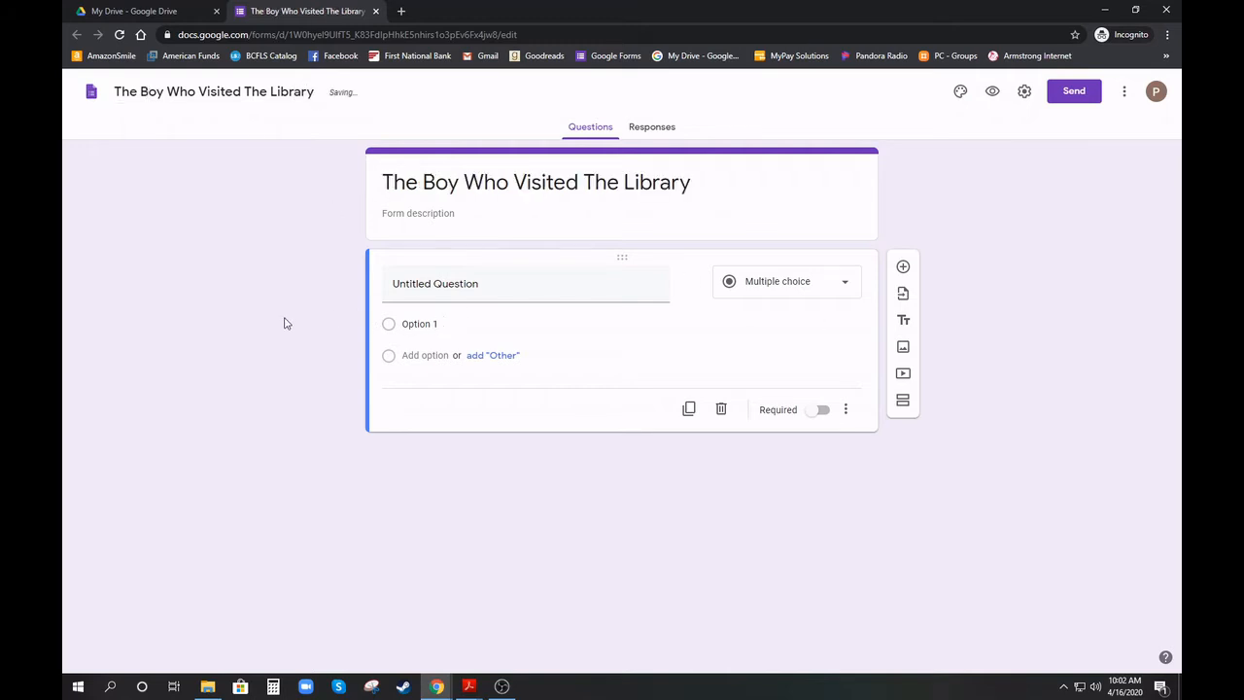
Write the description 'Once upon a time, a young boy visited the local public library.' plus a line about choosing where to look
click(432, 216)
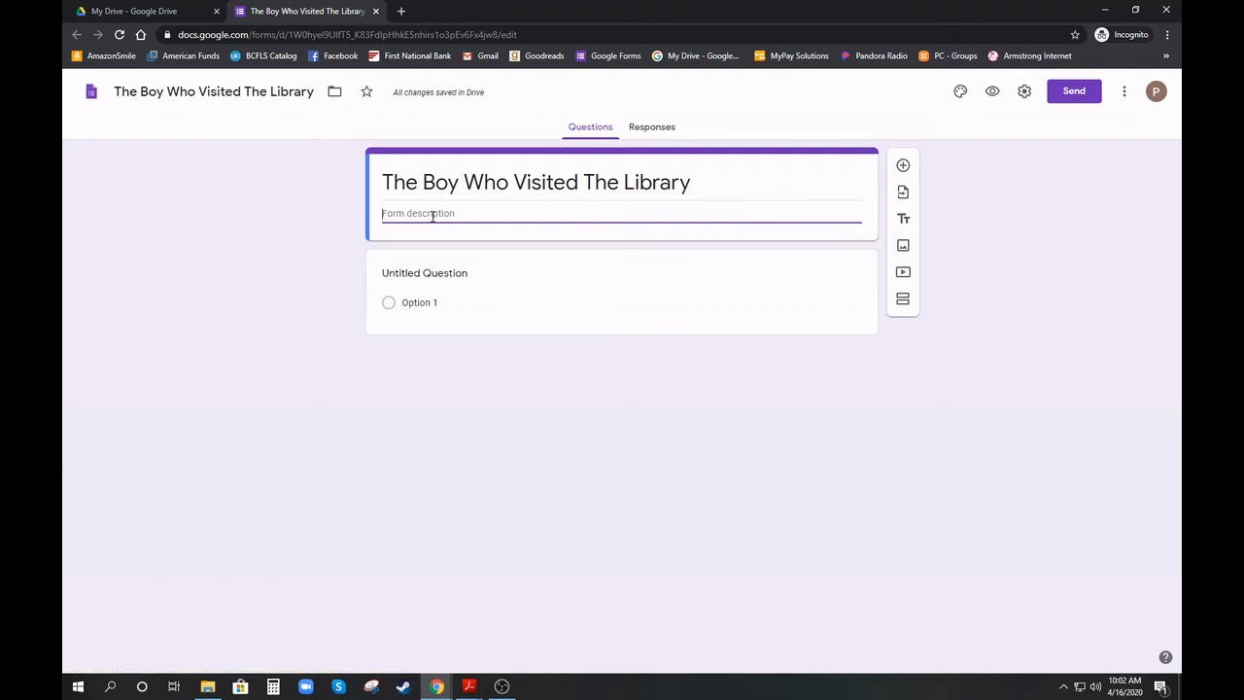
text(Once upon a time)
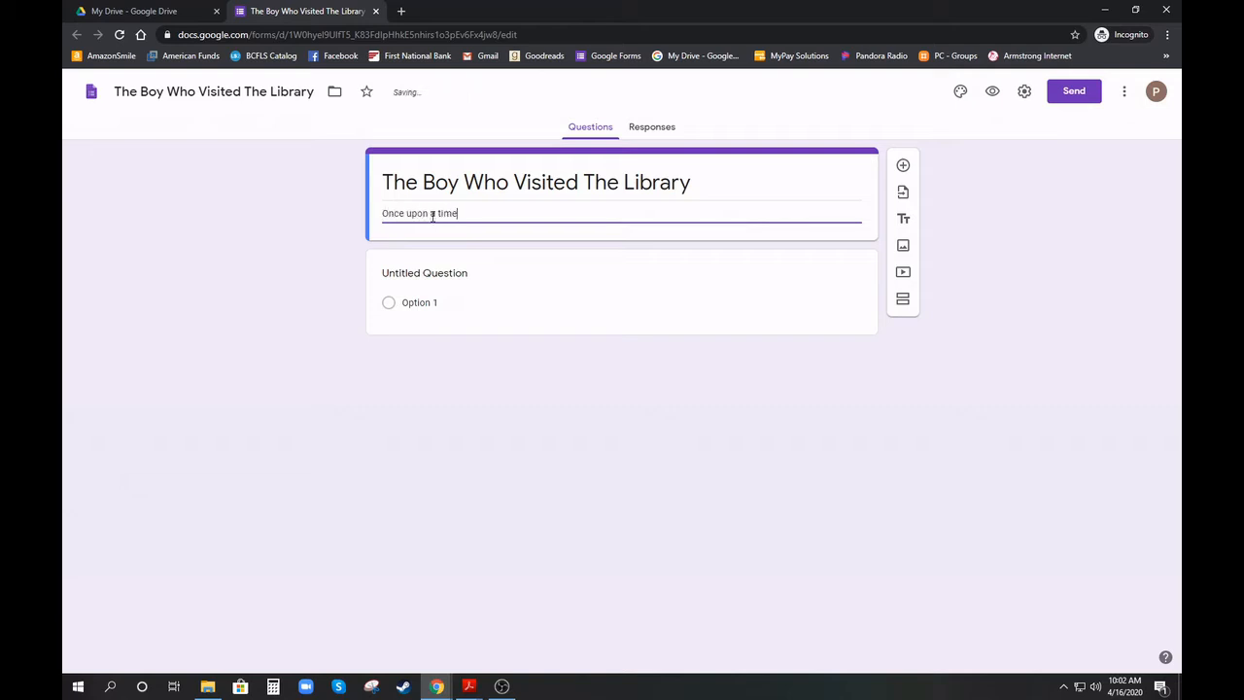
text(, a young boy visited the local publi)
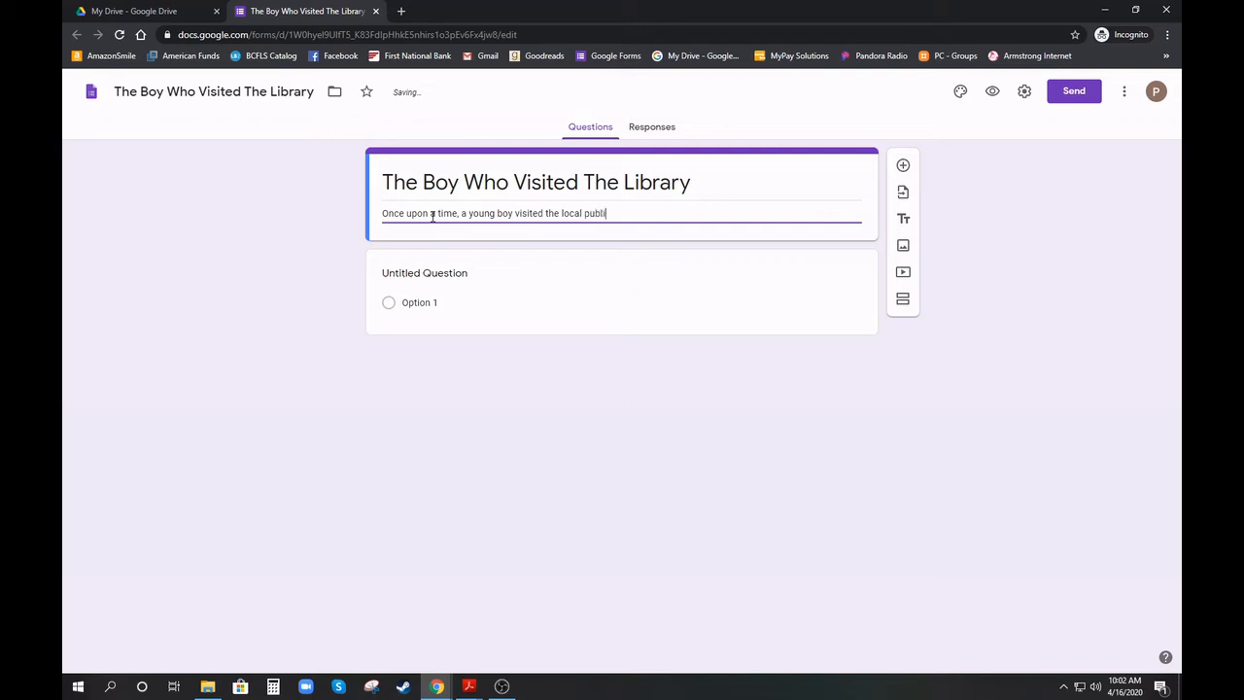
text(c library.)
key(Return)
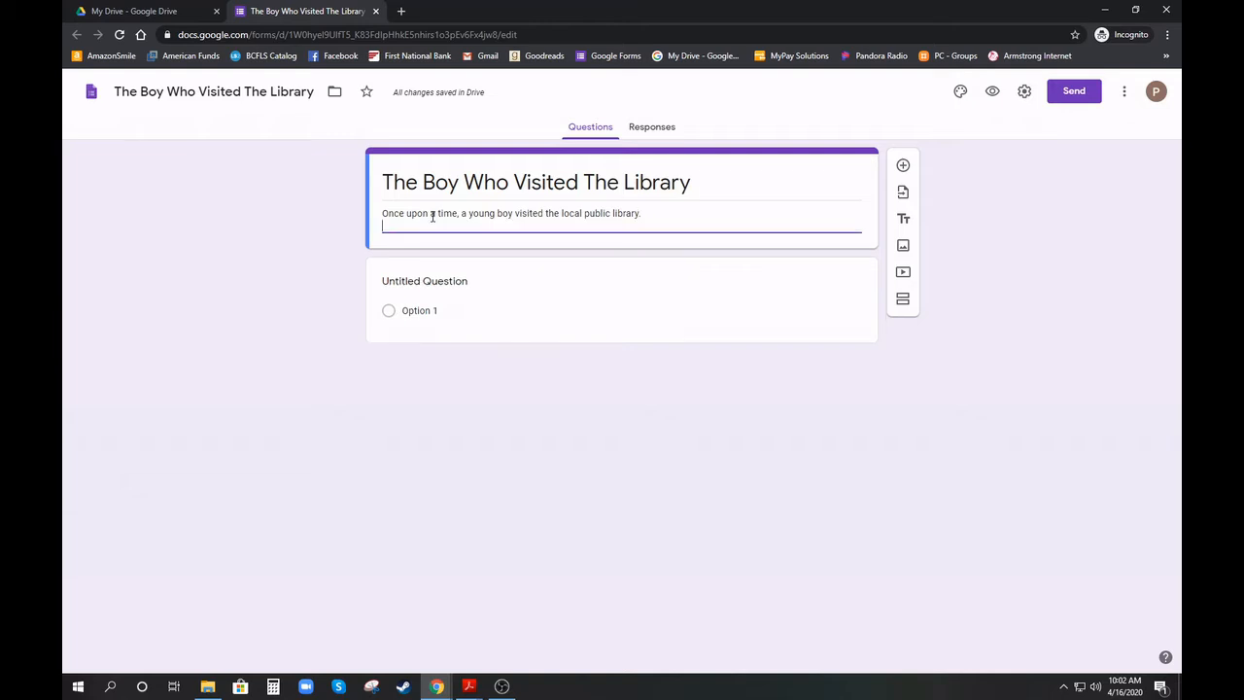
text(He wa)
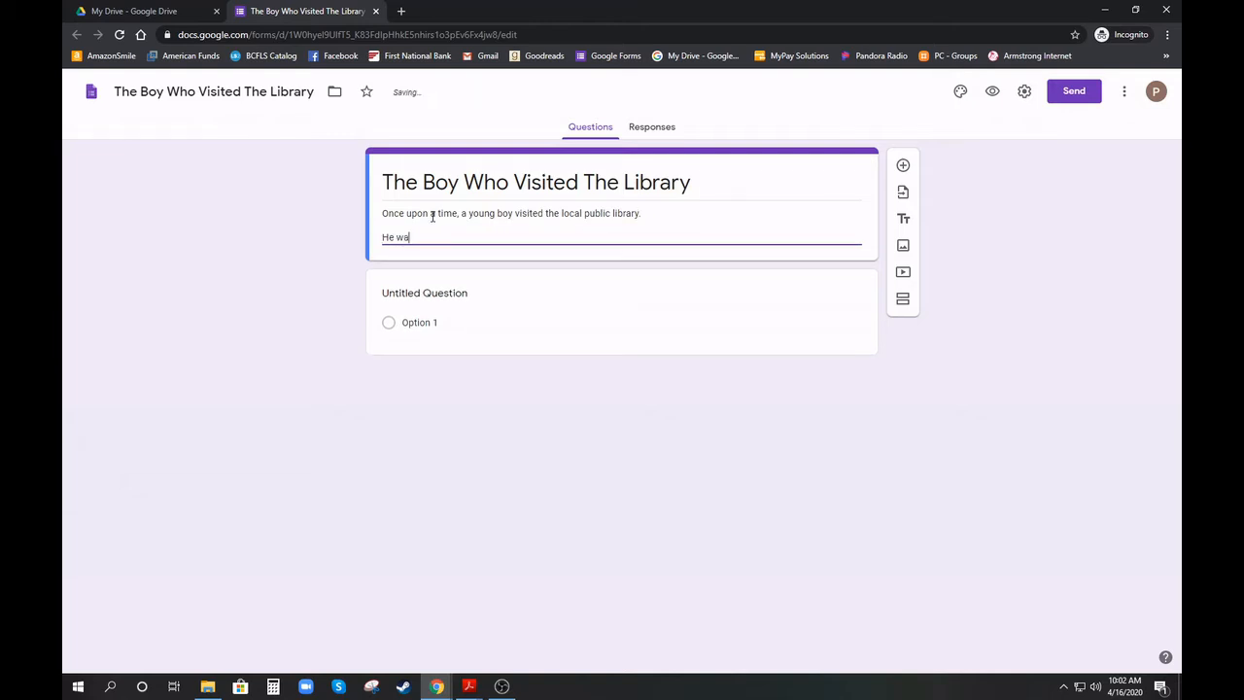
text(s looking for a good book. As he entered the library )
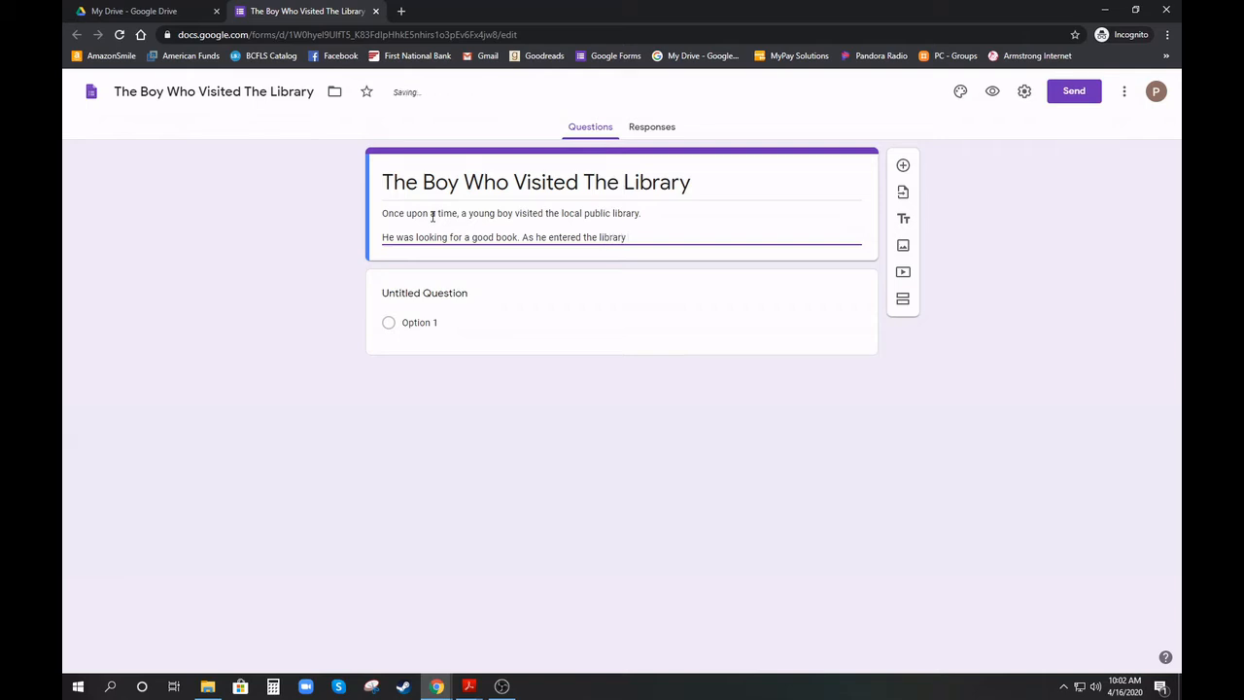
text(he needed to deci)
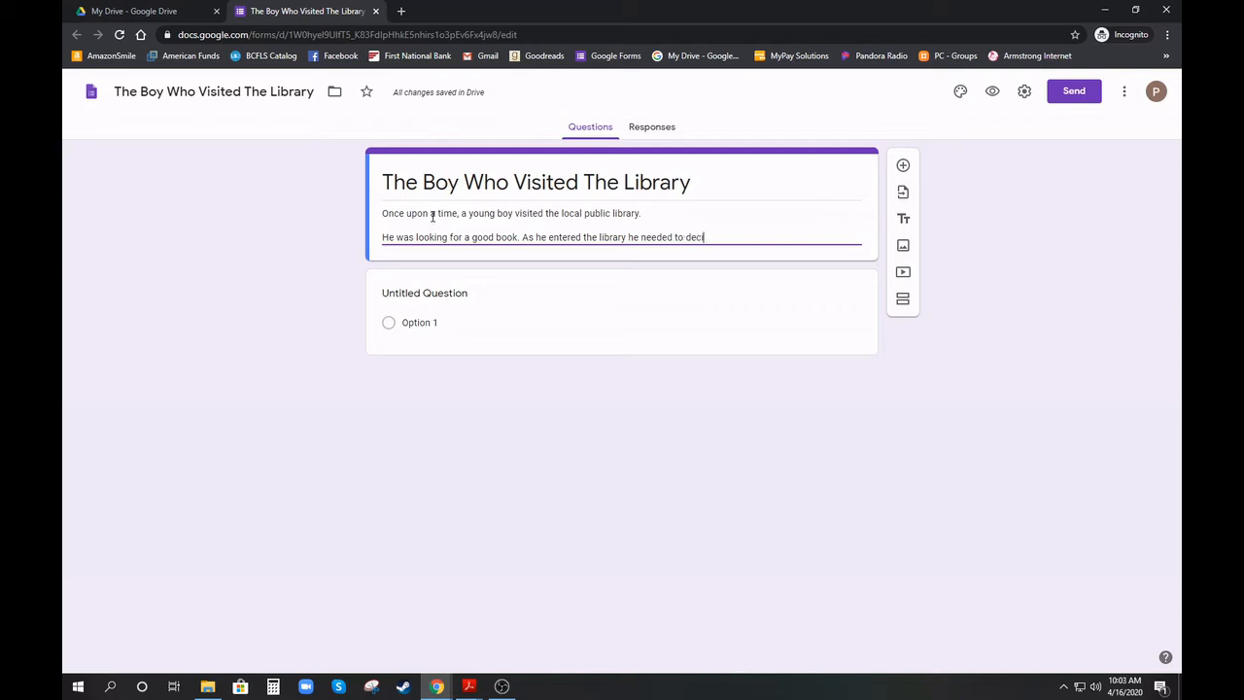
text(de where to look.)
Title the first question 'How does he decide where to look for his book?' as multiple choice
click(440, 293)
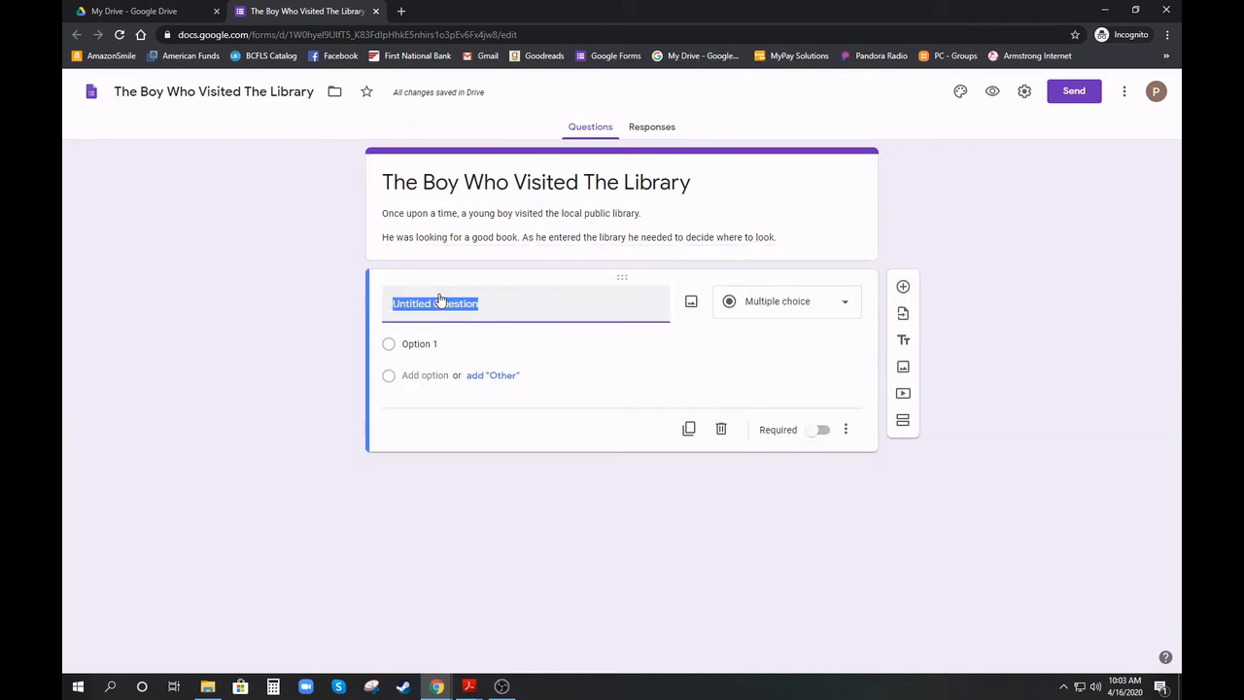
text(How do)
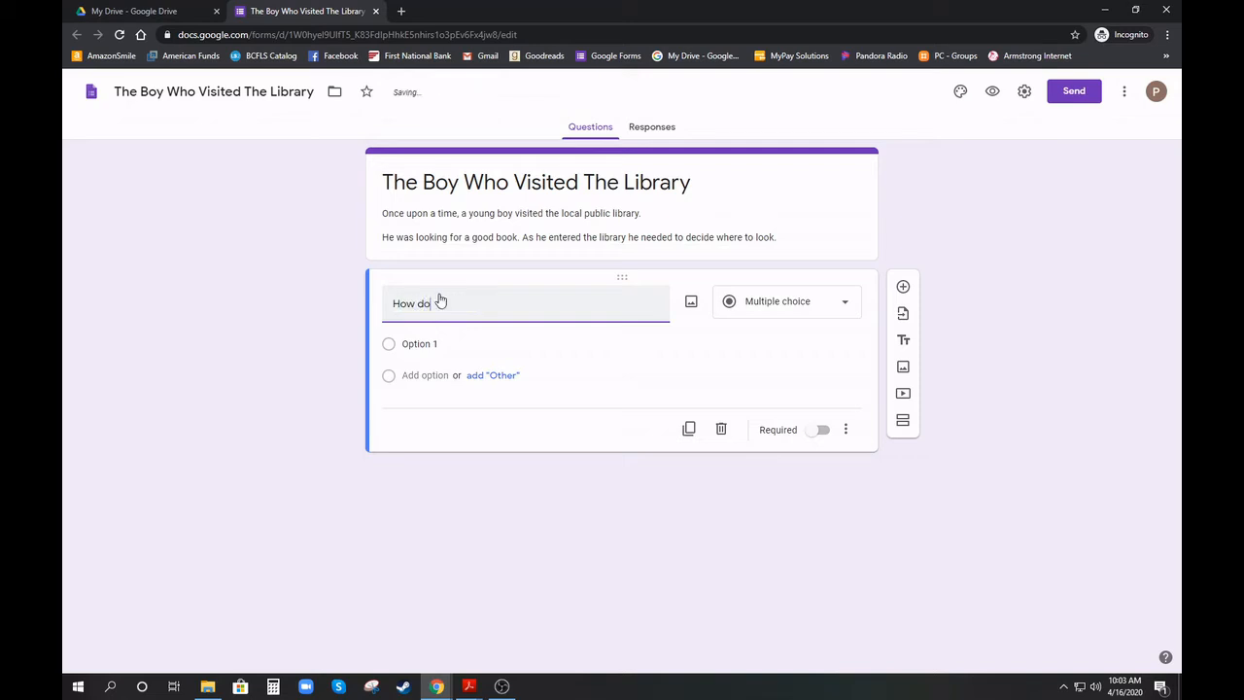
text(es he decide where to look for his book?)
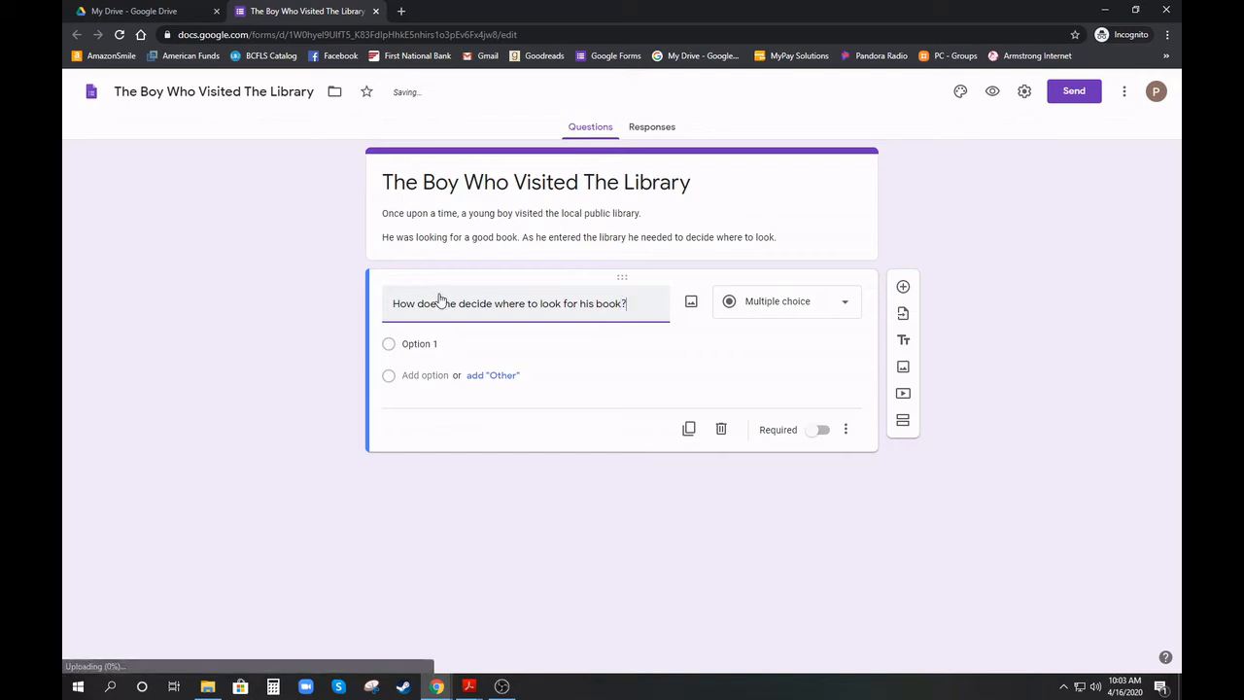
click(797, 312)
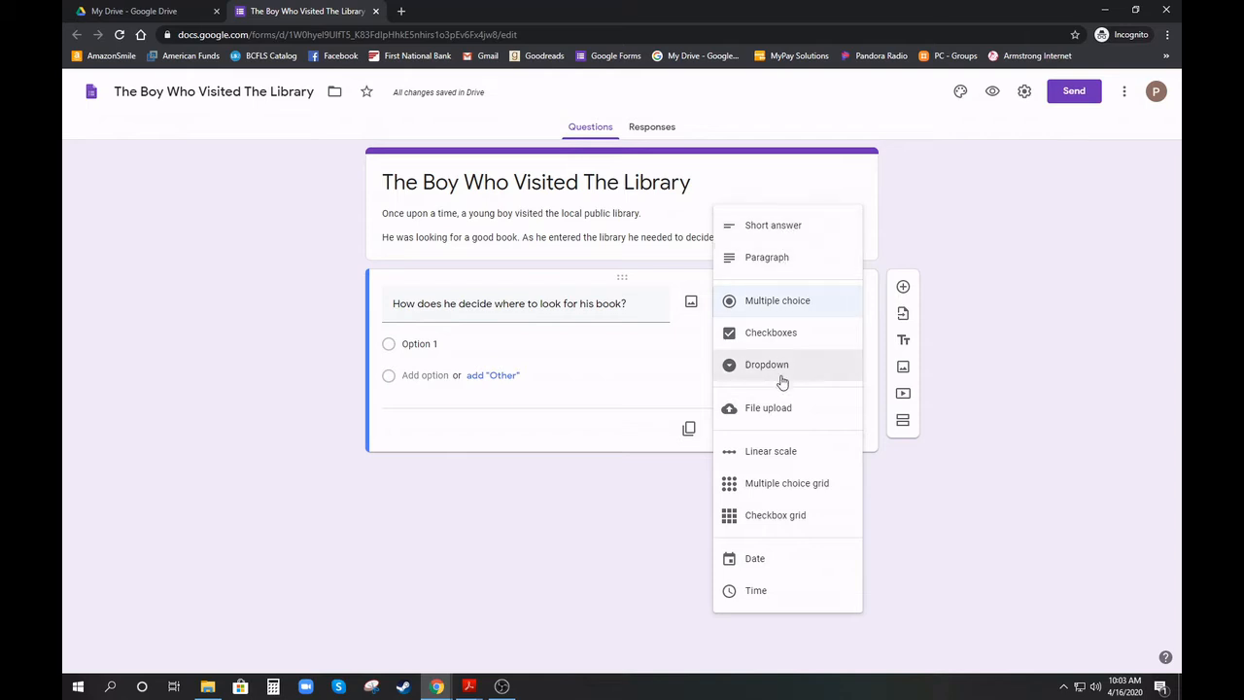
click(786, 304)
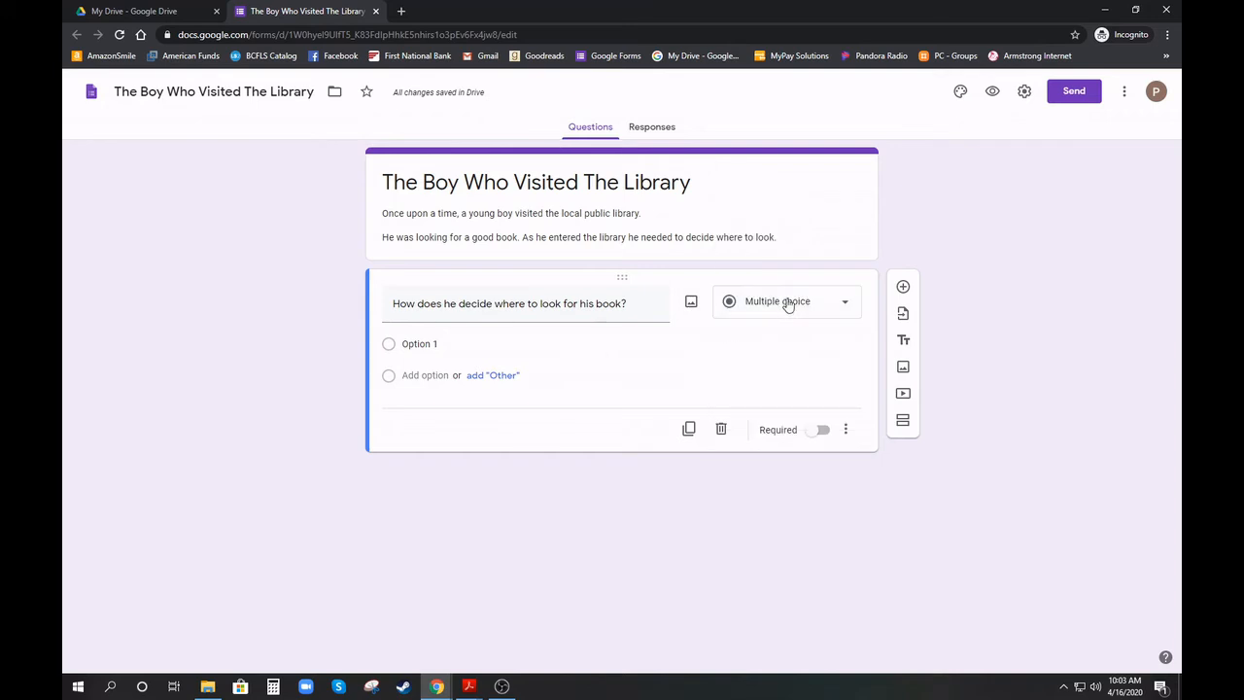
Make the first question required and enable 'Go to section based on answer'
click(817, 435)
click(846, 430)
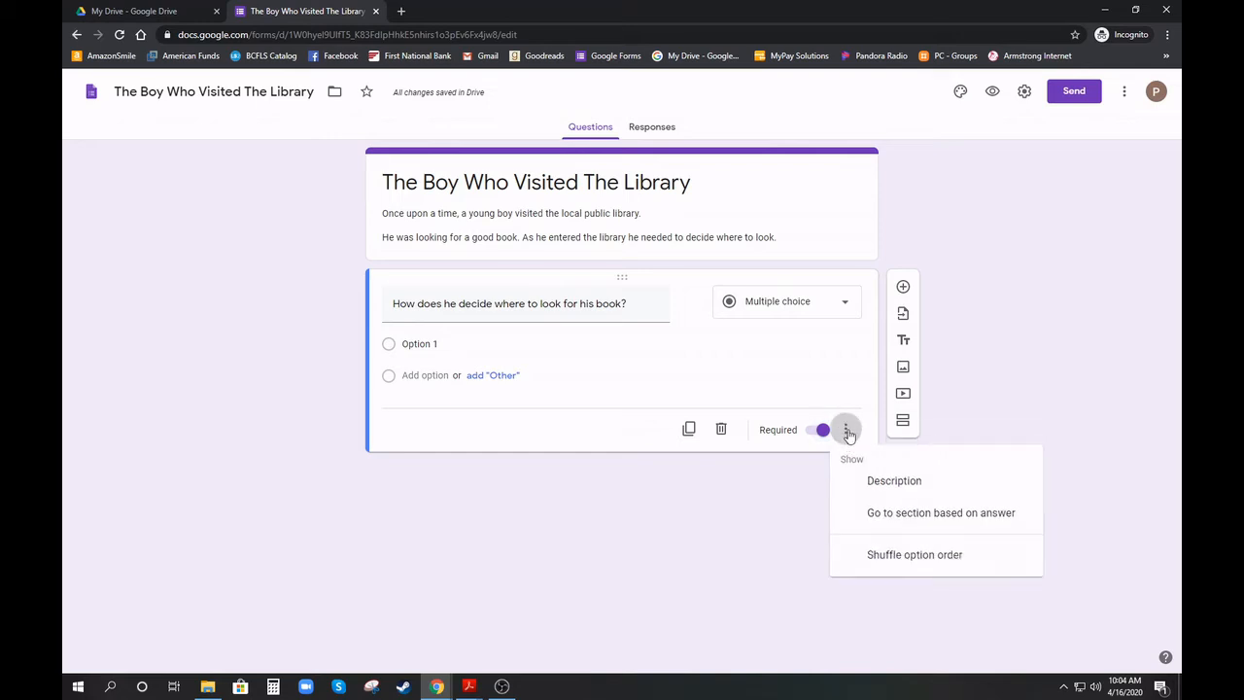
click(898, 515)
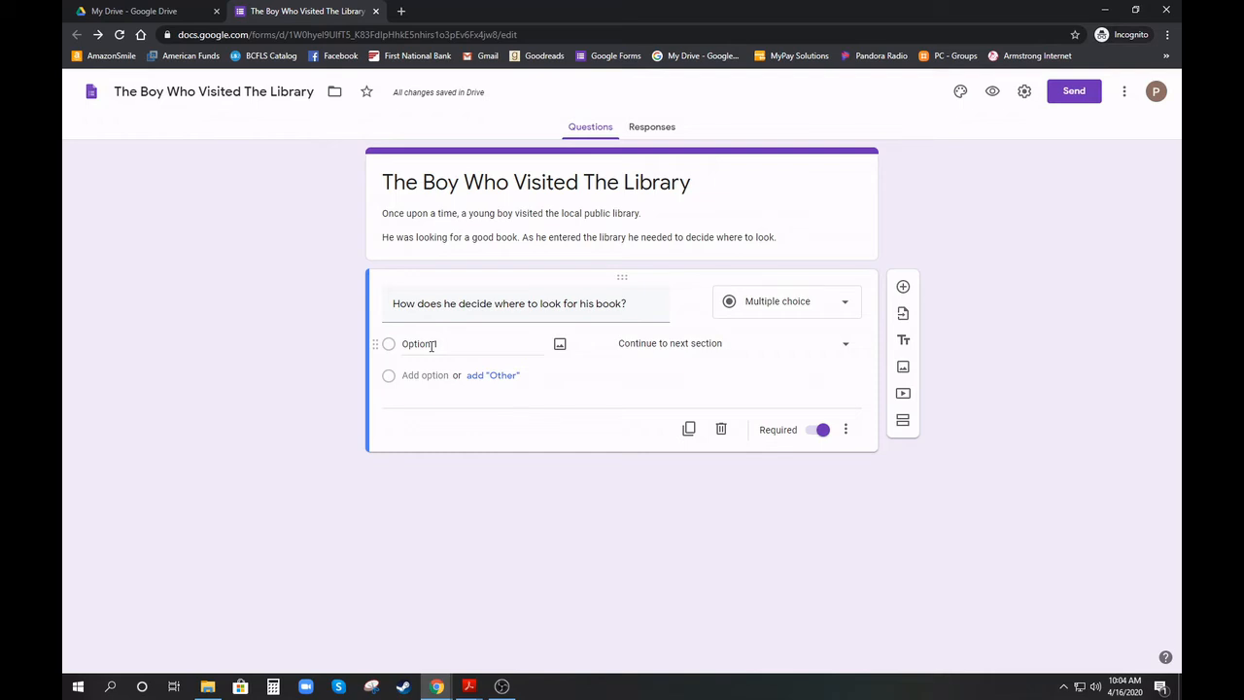
Add answers 'He immediately walks to the Children's section' and 'He asks one of the librarians at the desk where should he look.'
click(431, 346)
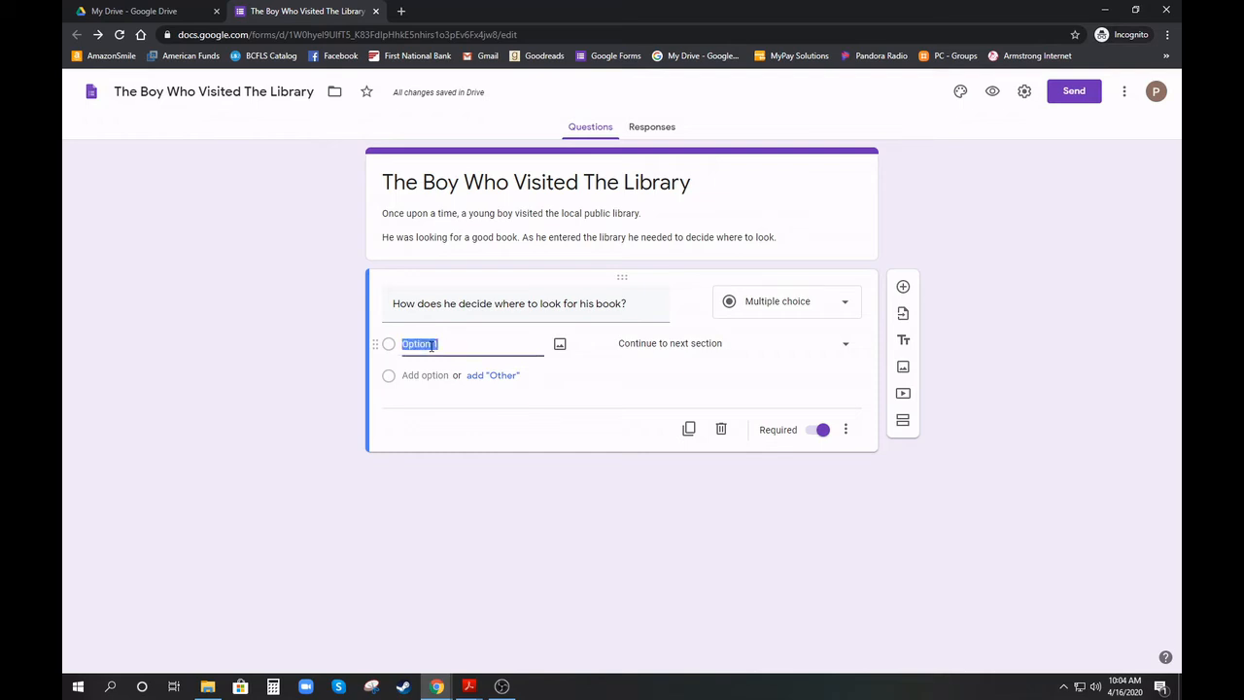
text(He imme)
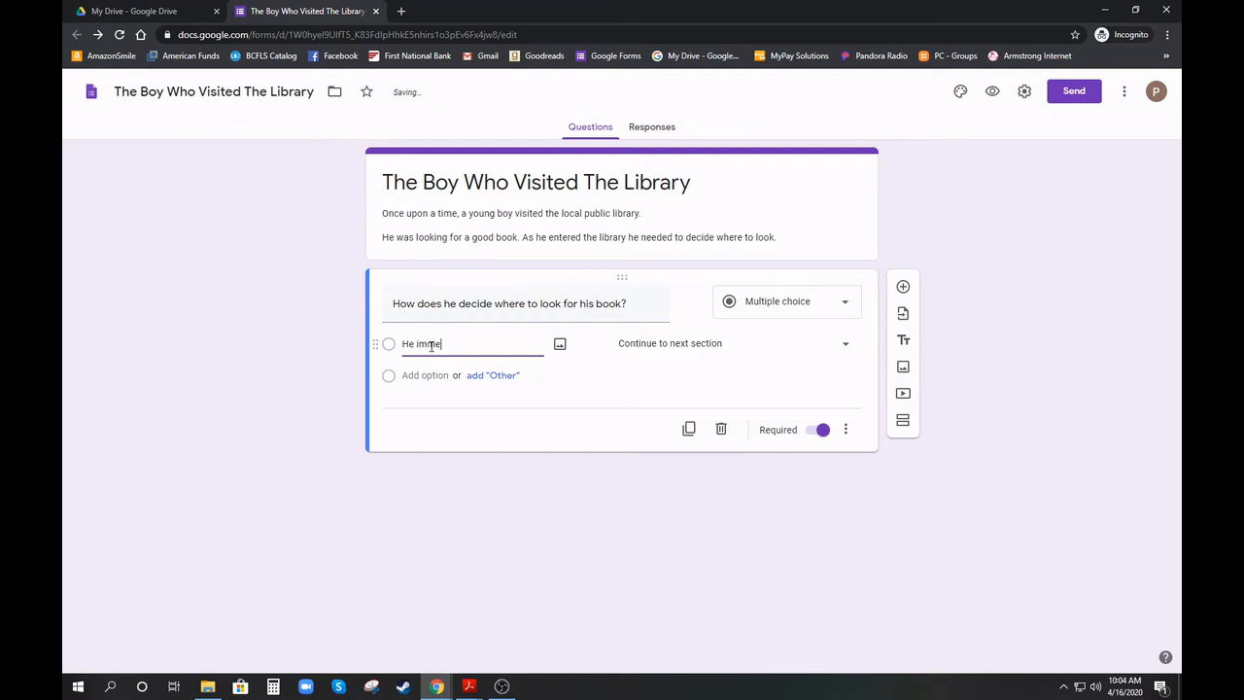
text(diately wal)
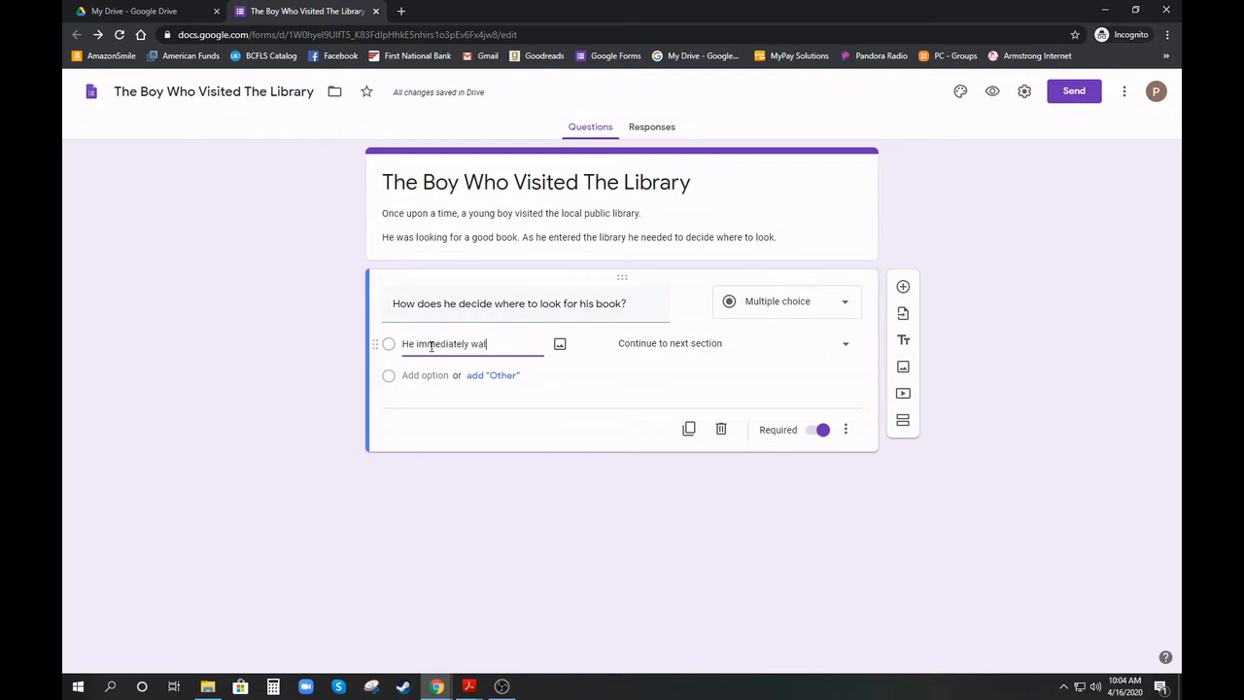
text(ks to the Childrens)
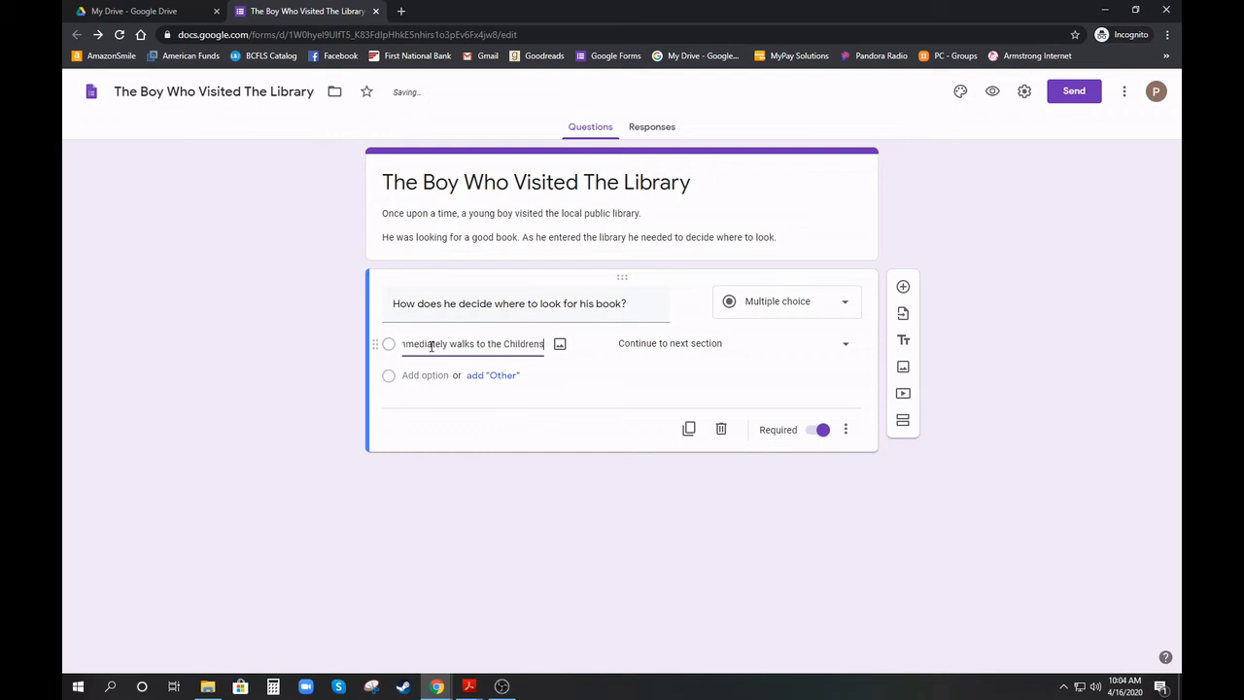
text( section)
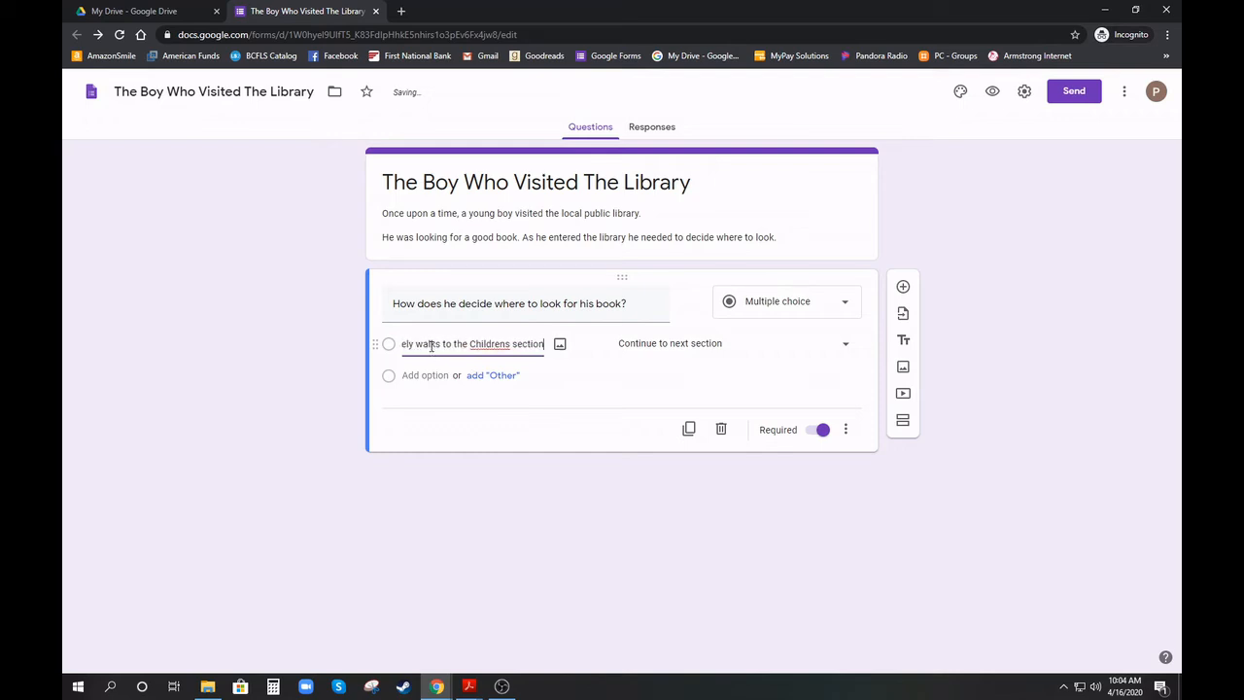
click(508, 343)
text(')
click(416, 375)
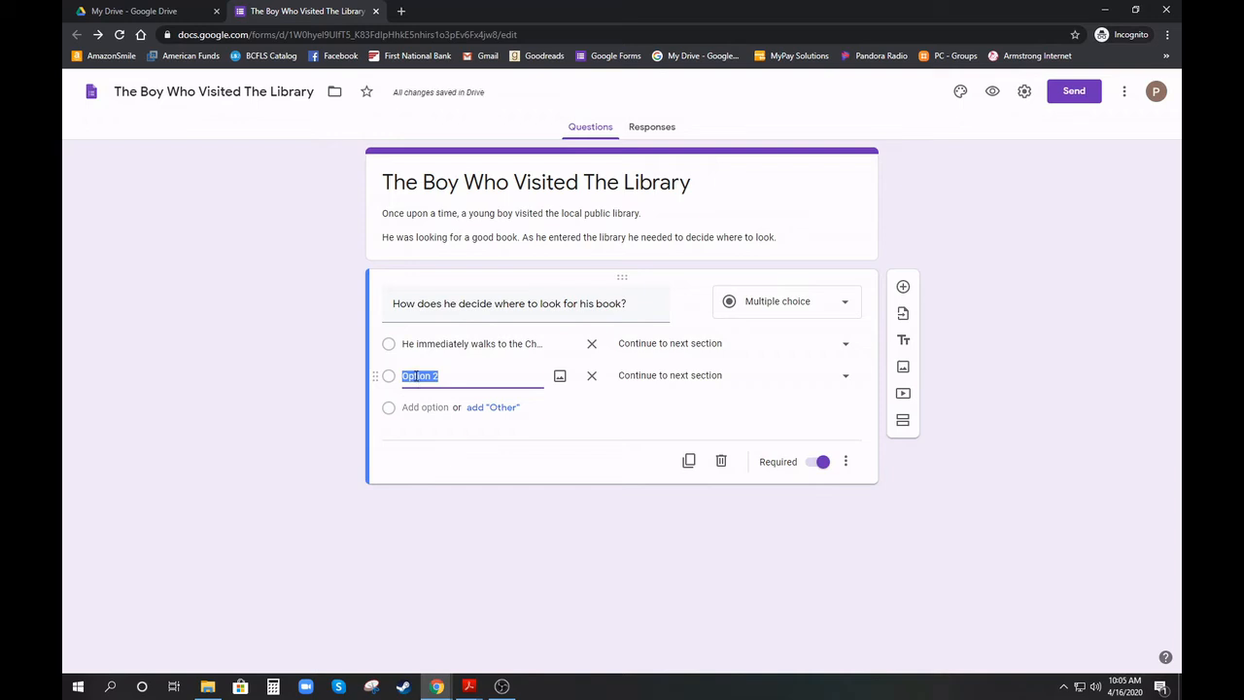
text(He asks )
text(one of the li)
text(brarians at )
text(the desk)
text( where)
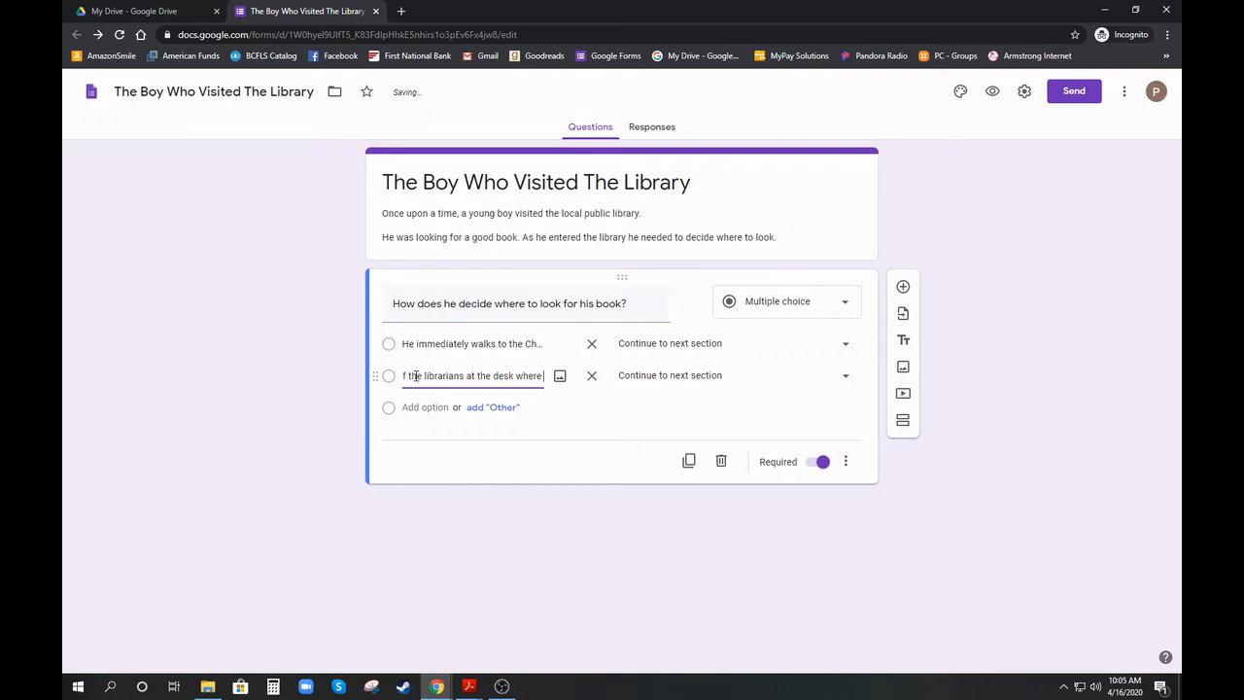
text( should he lo)
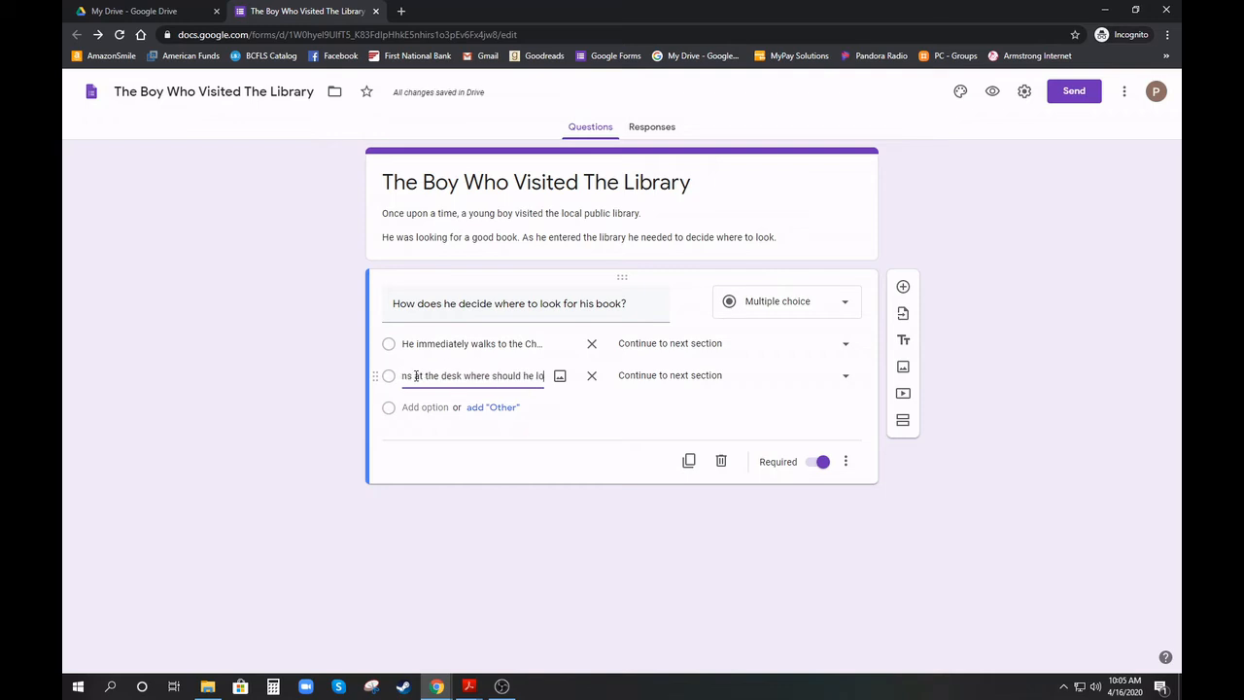
text(ok.)
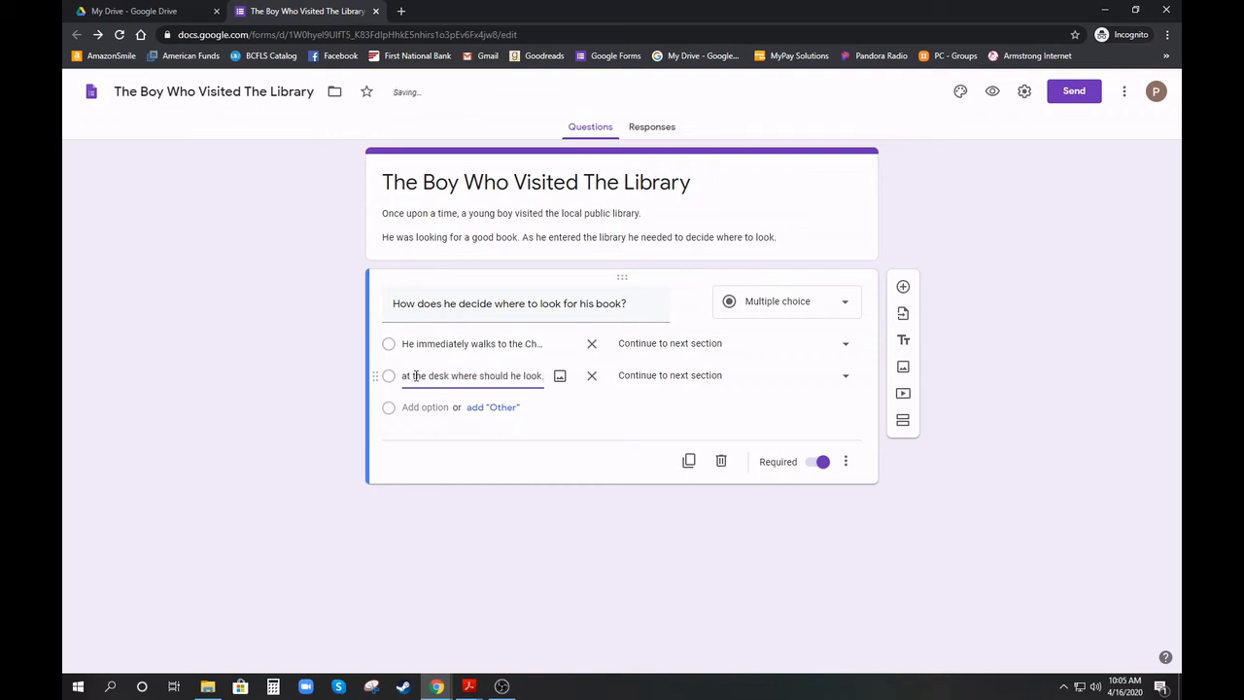
click(639, 461)
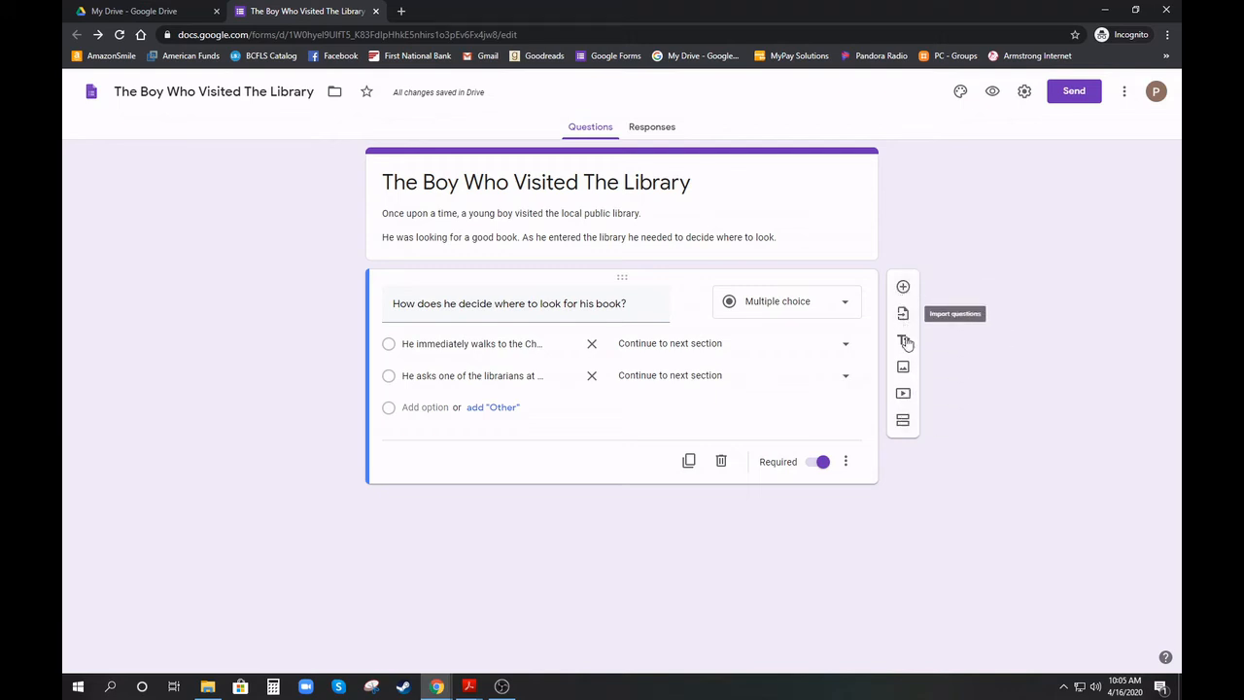
Add two new sections after the story question
click(904, 422)
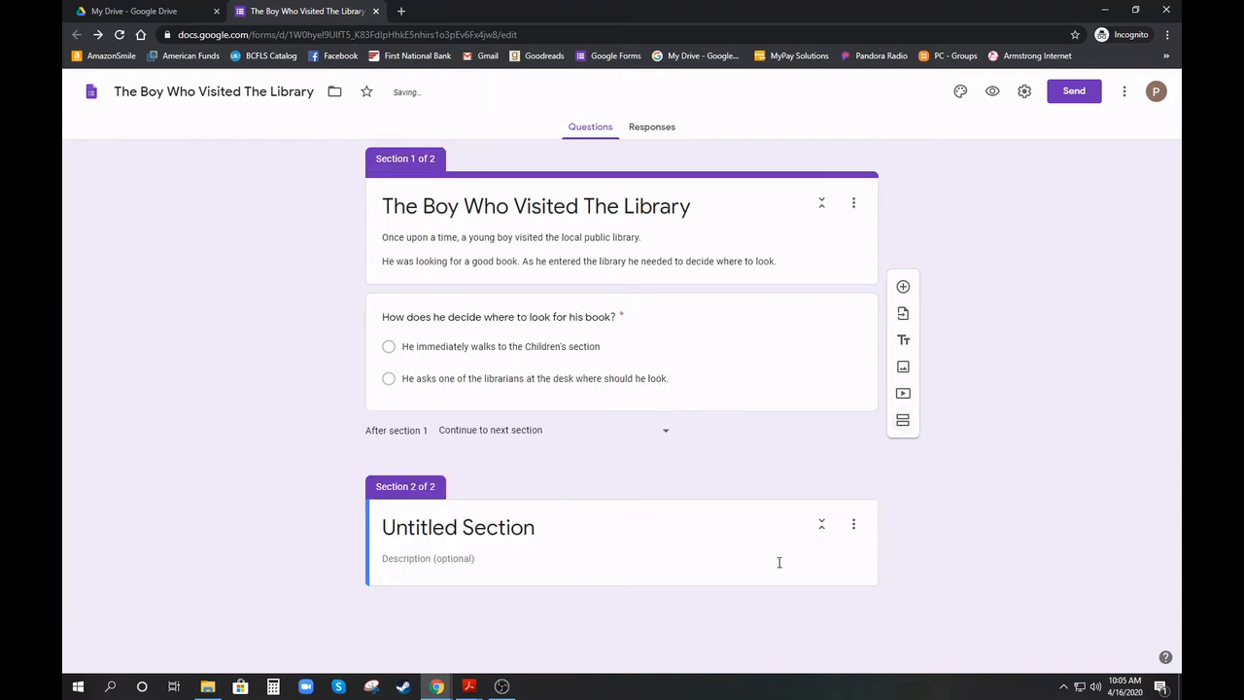
click(904, 423)
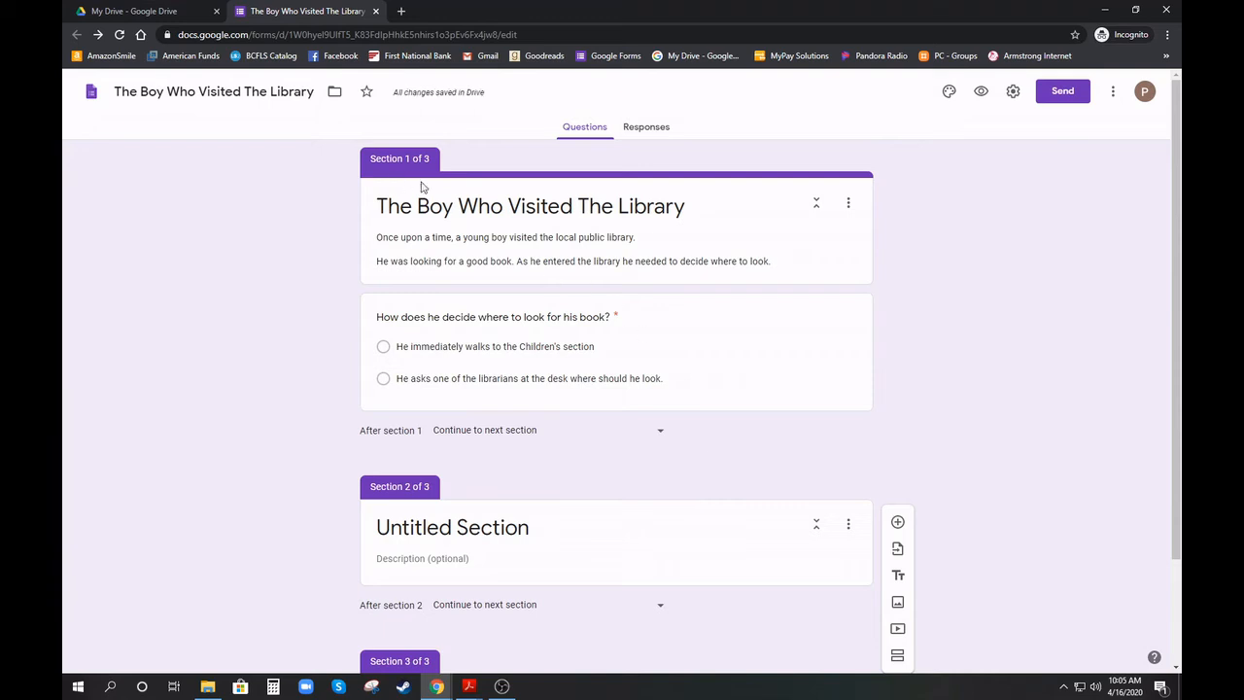
scroll(554, 521, down, 1)
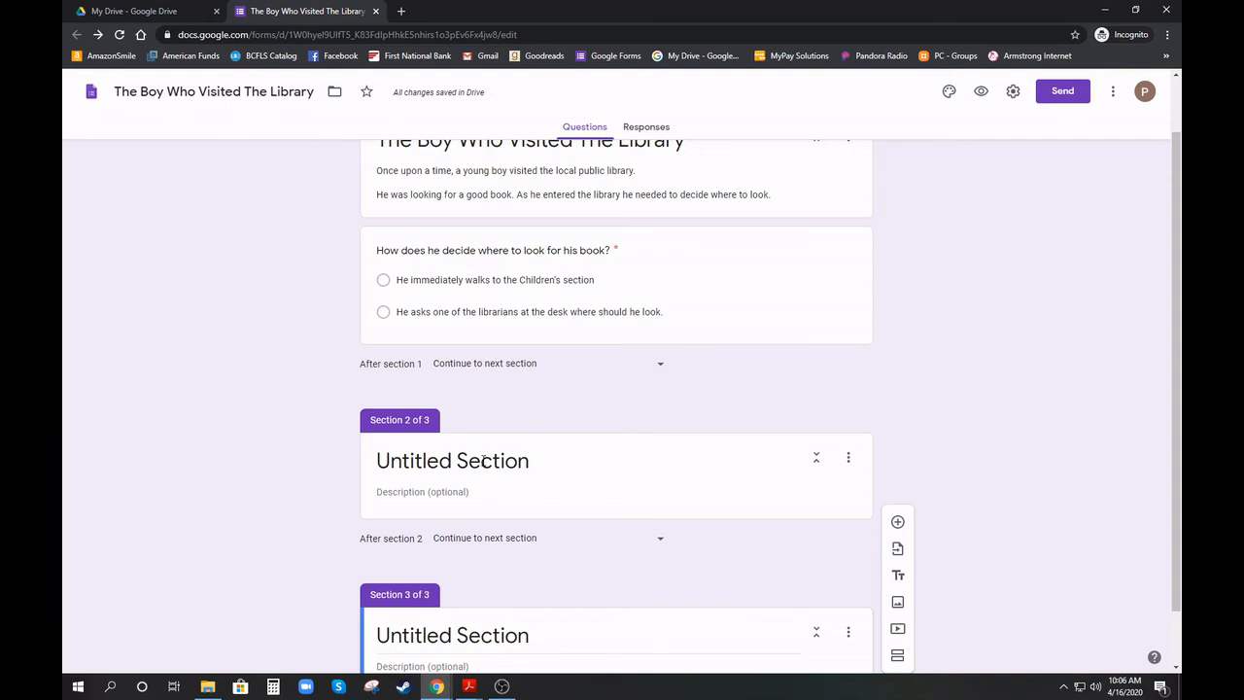
Title section 2 'Children's section' and section 3 'Librarian'
click(465, 460)
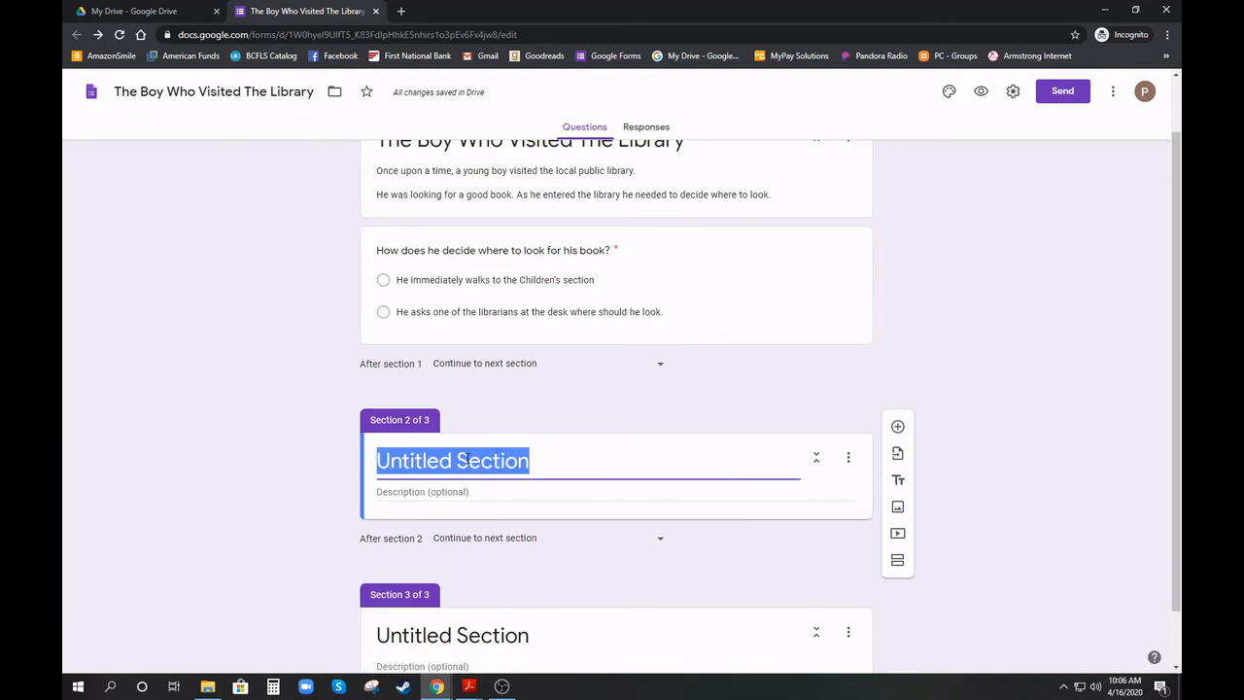
text(Chidlre)
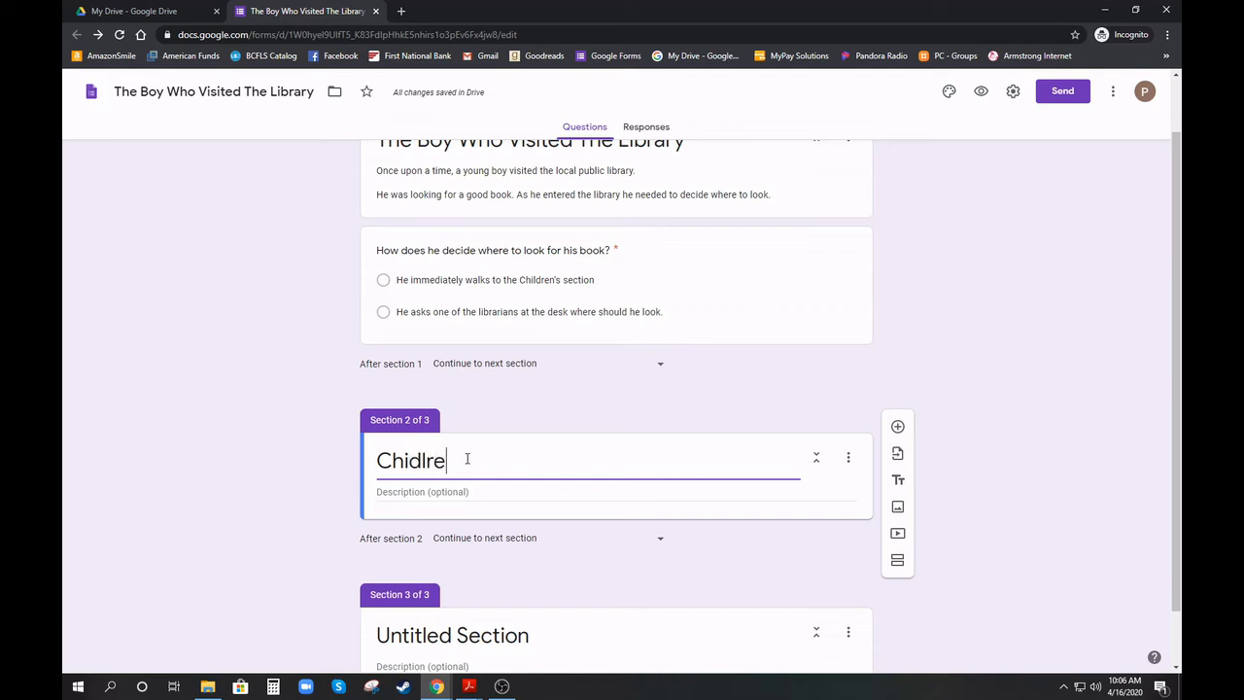
key(BackSpace)
key(BackSpace)
key(BackSpace)
key(BackSpace)
text(ldren's section)
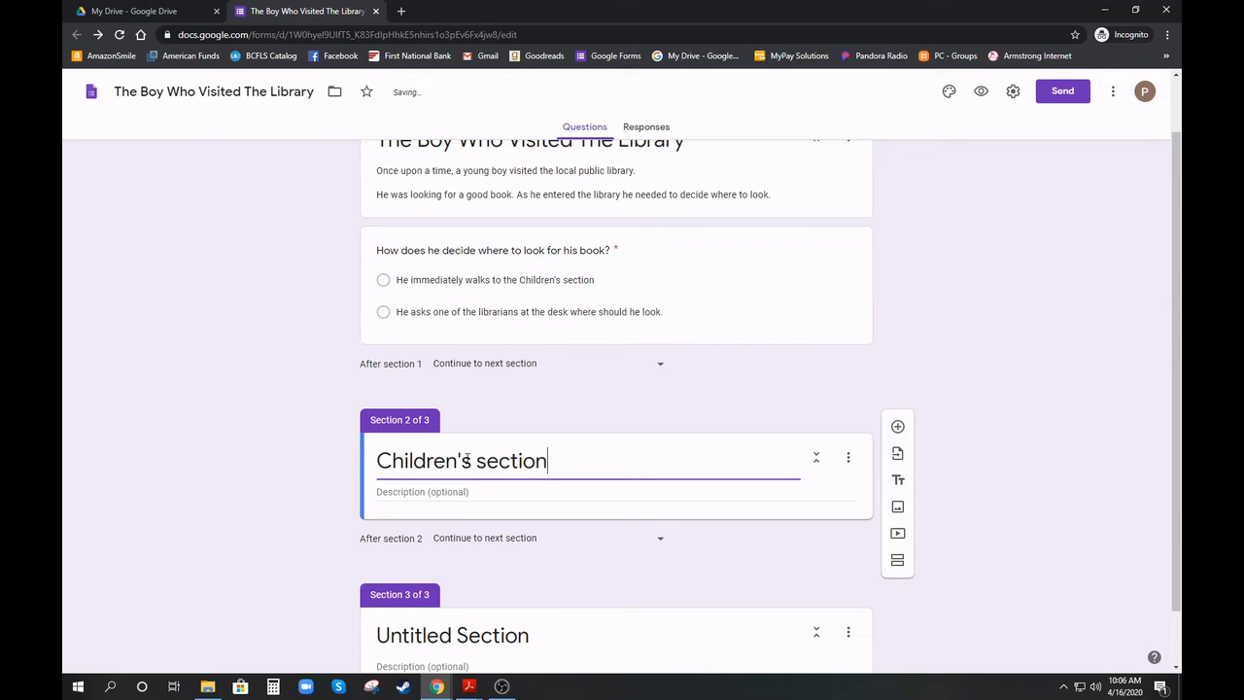
click(437, 635)
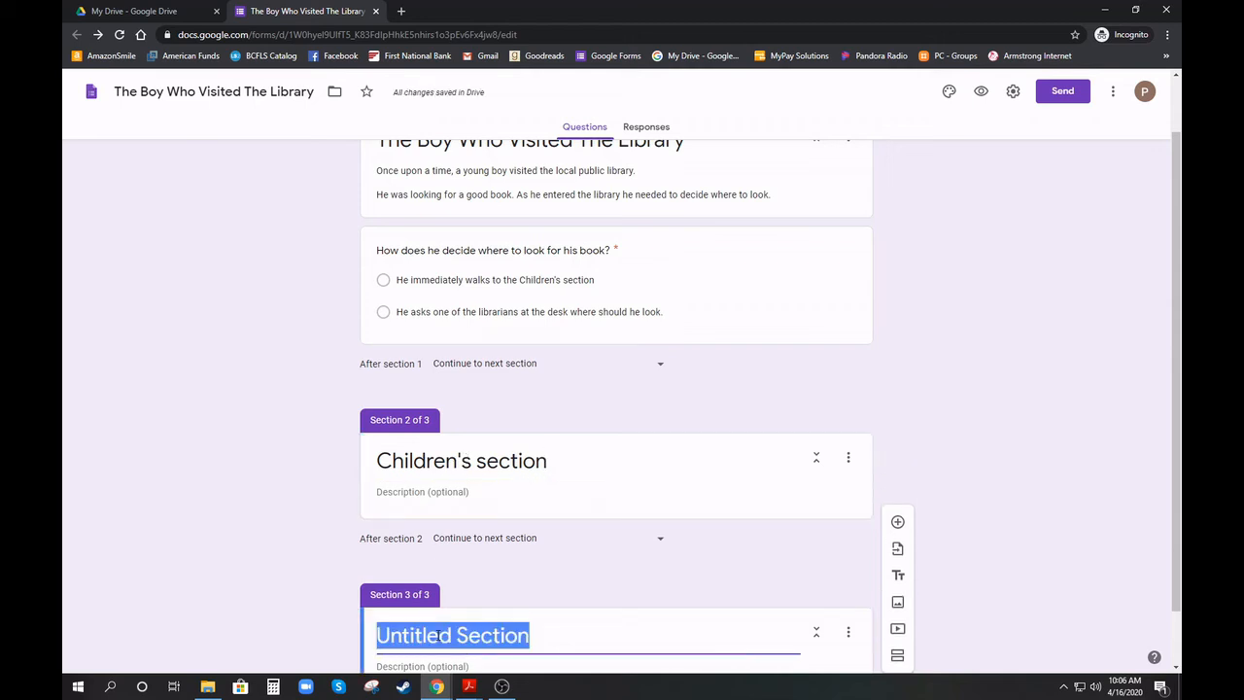
text(Librarian)
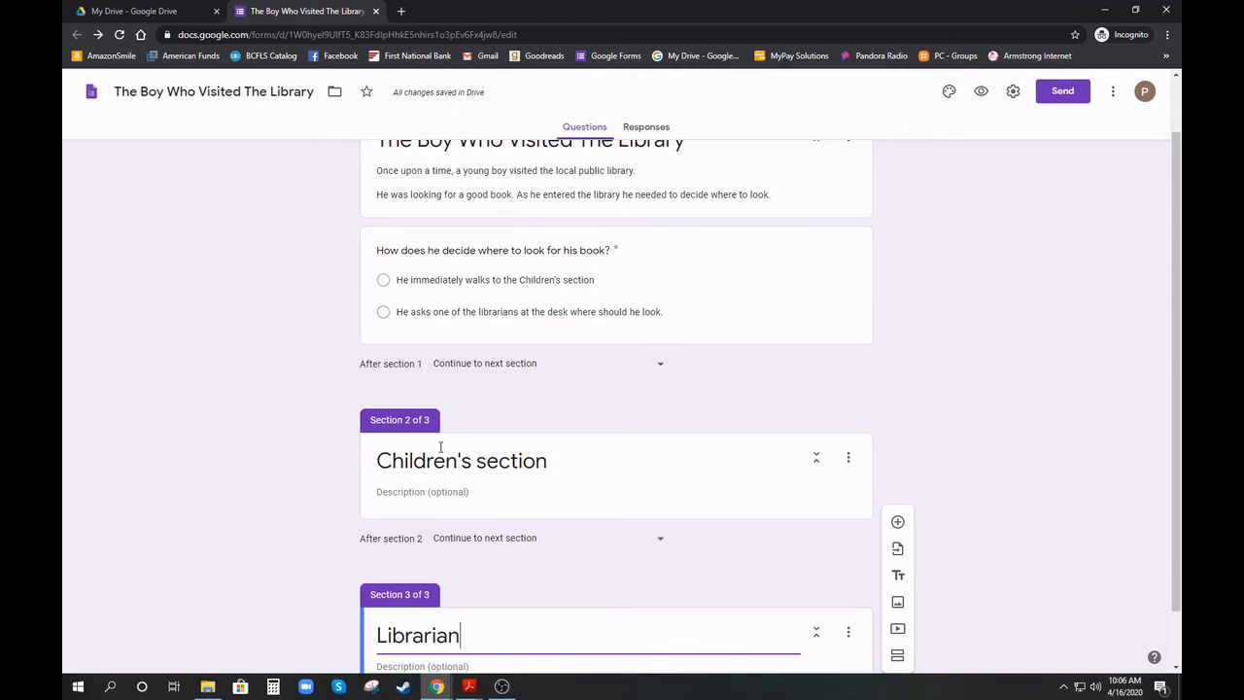
Route the first answer to section 2 (Children's section) and the second to section 3 (Librarian)
click(687, 297)
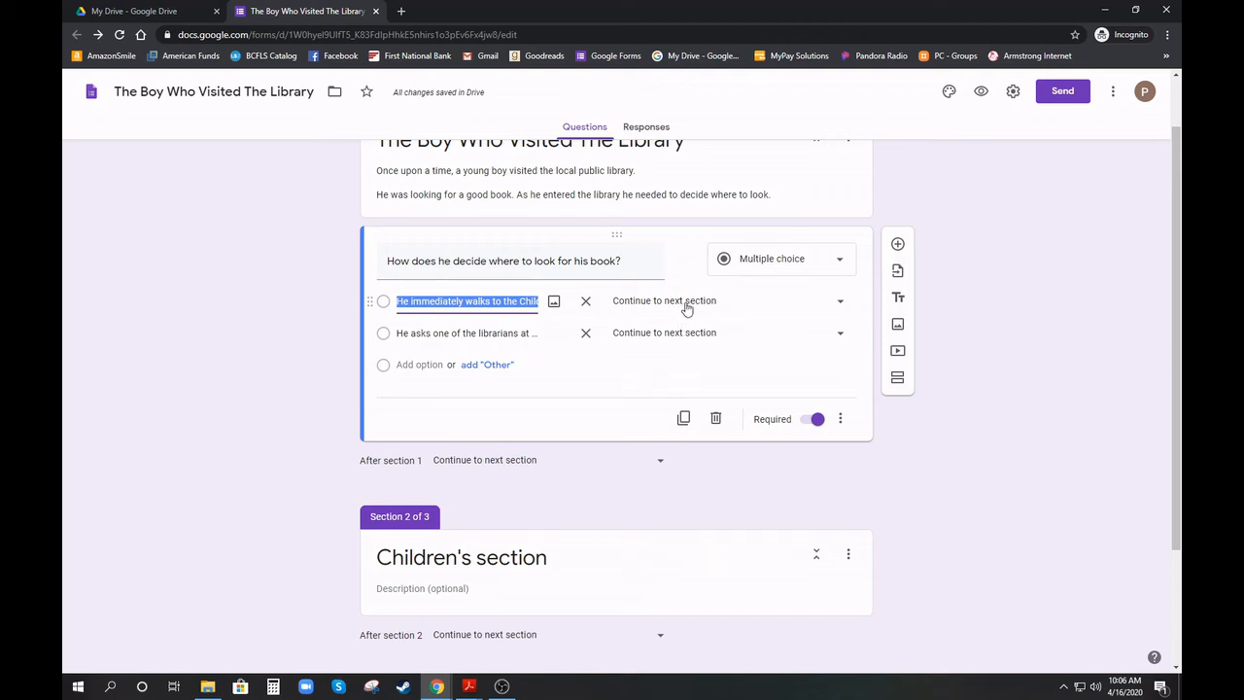
click(686, 307)
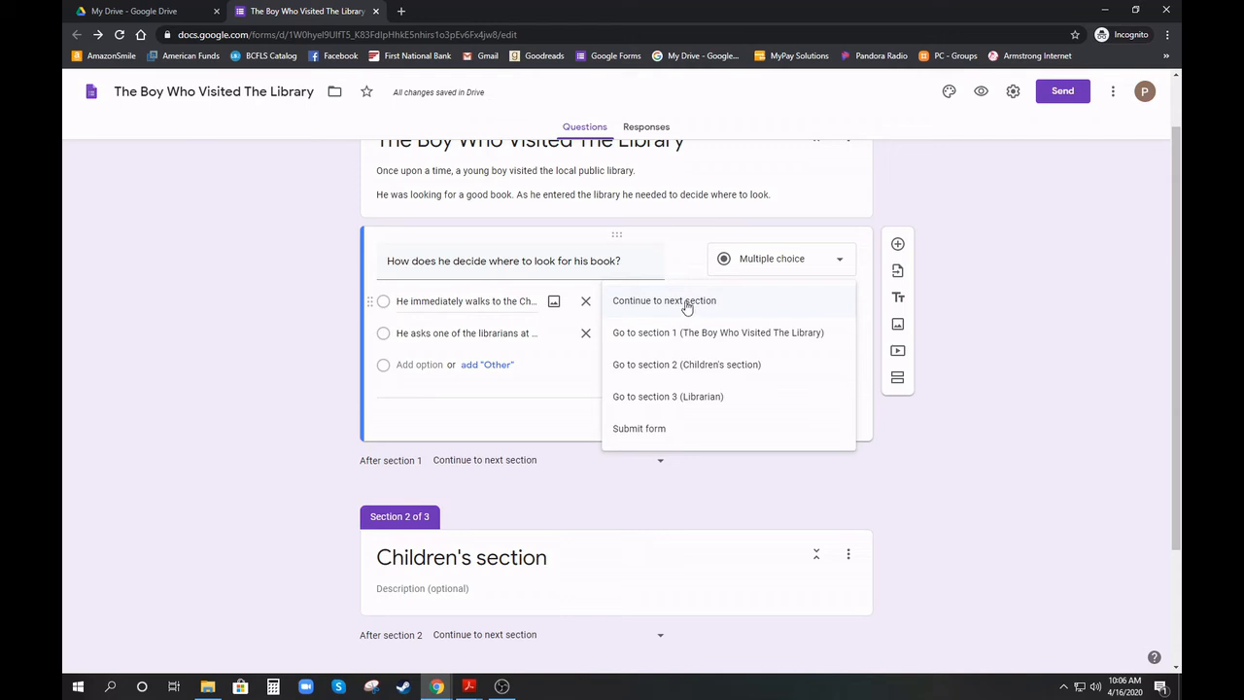
click(696, 368)
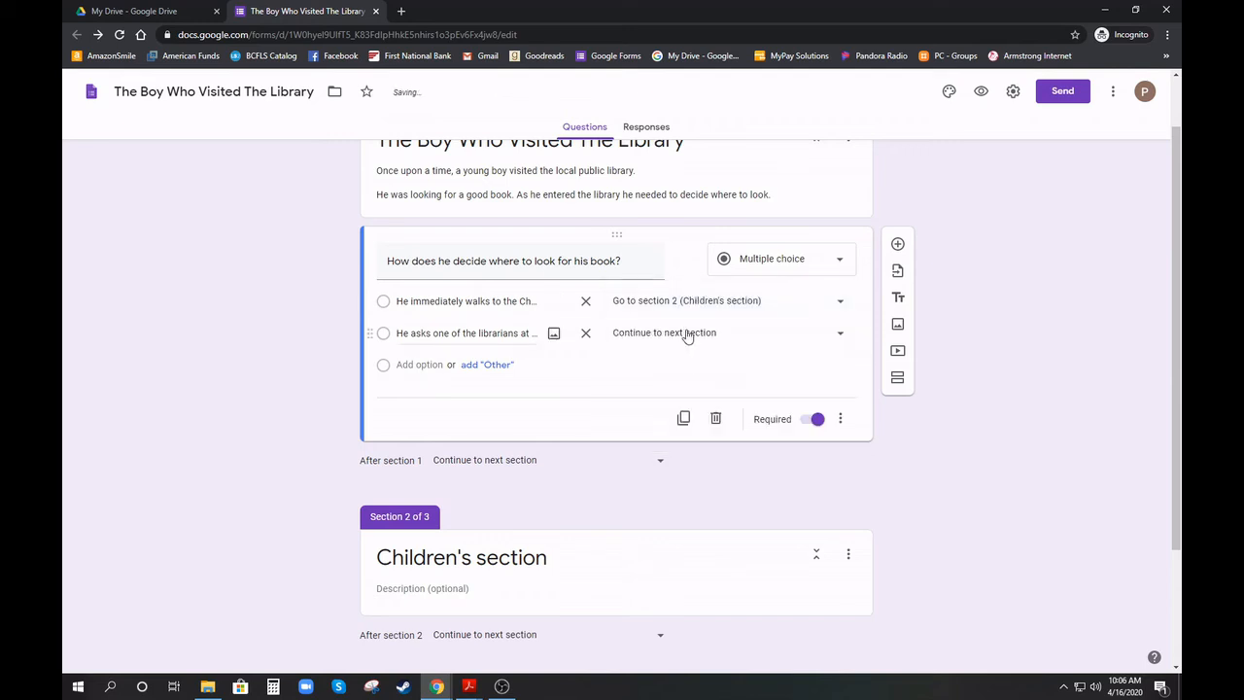
click(687, 334)
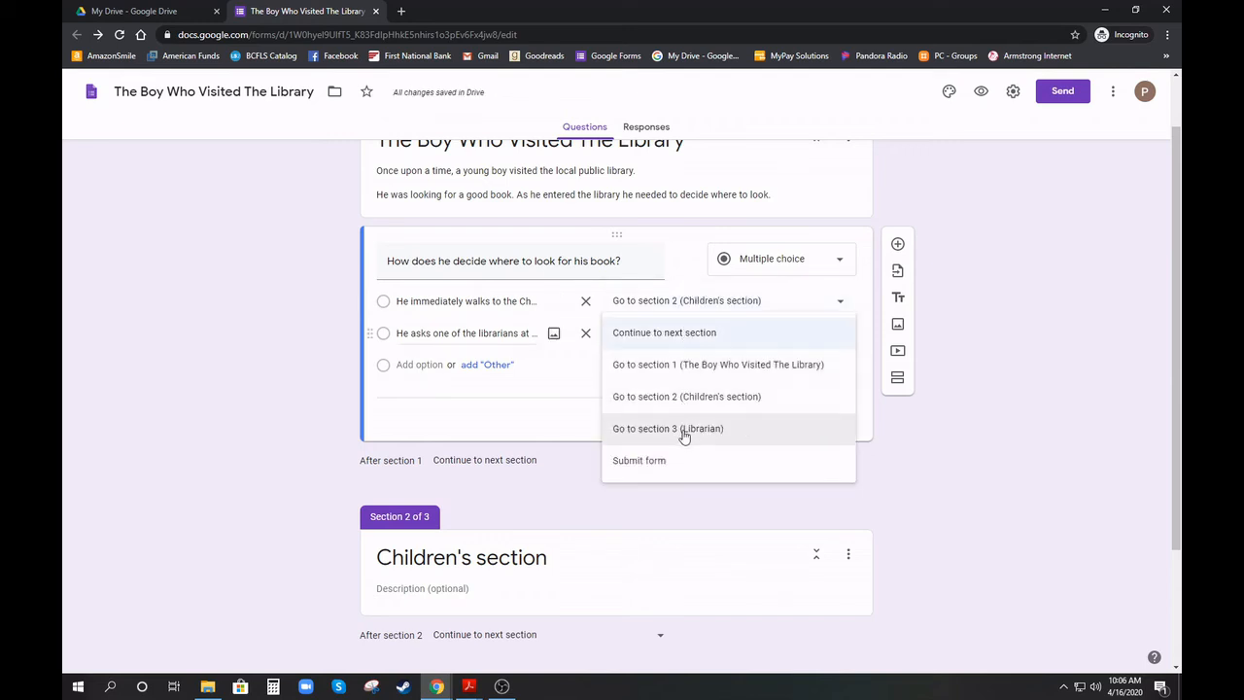
click(695, 429)
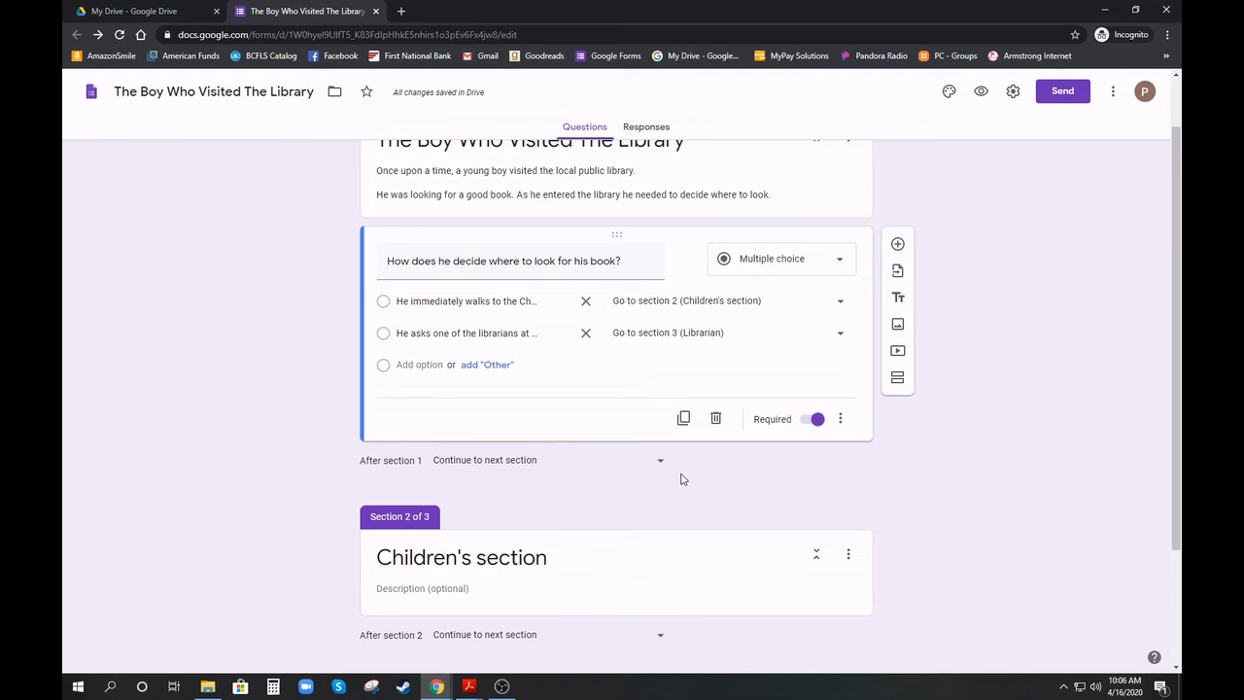
Preview the form and confirm the Children's section answer leads to the Children's section
click(981, 98)
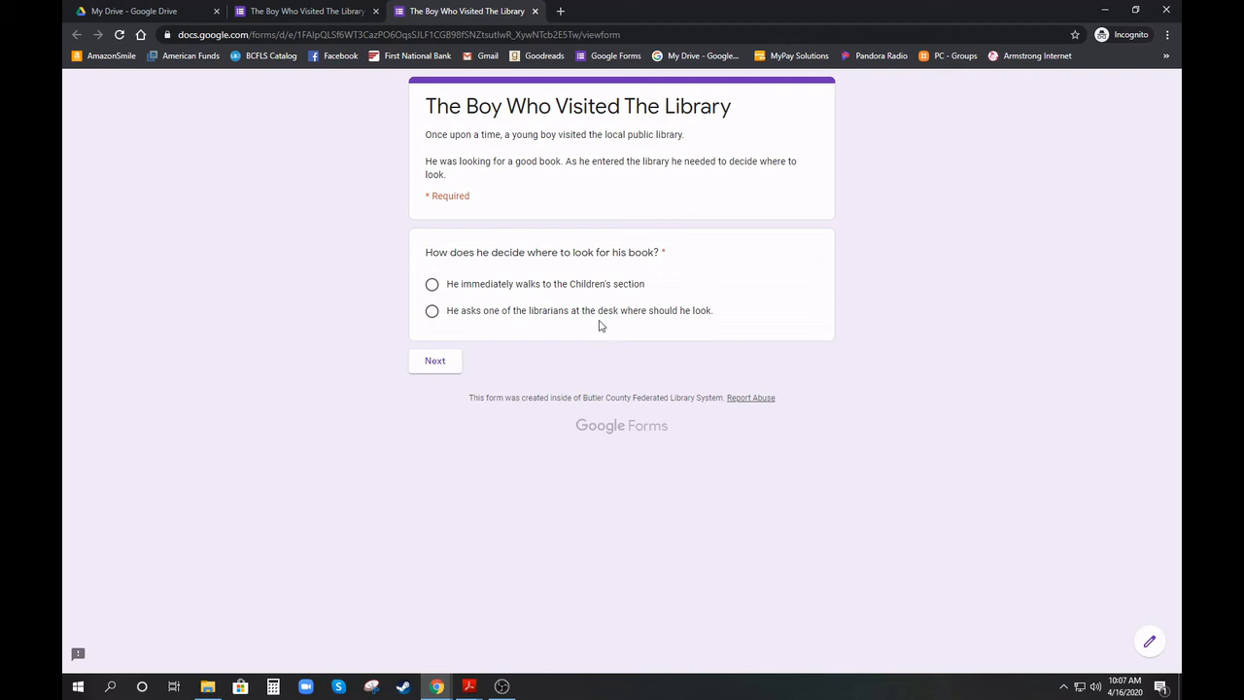
click(548, 287)
click(434, 364)
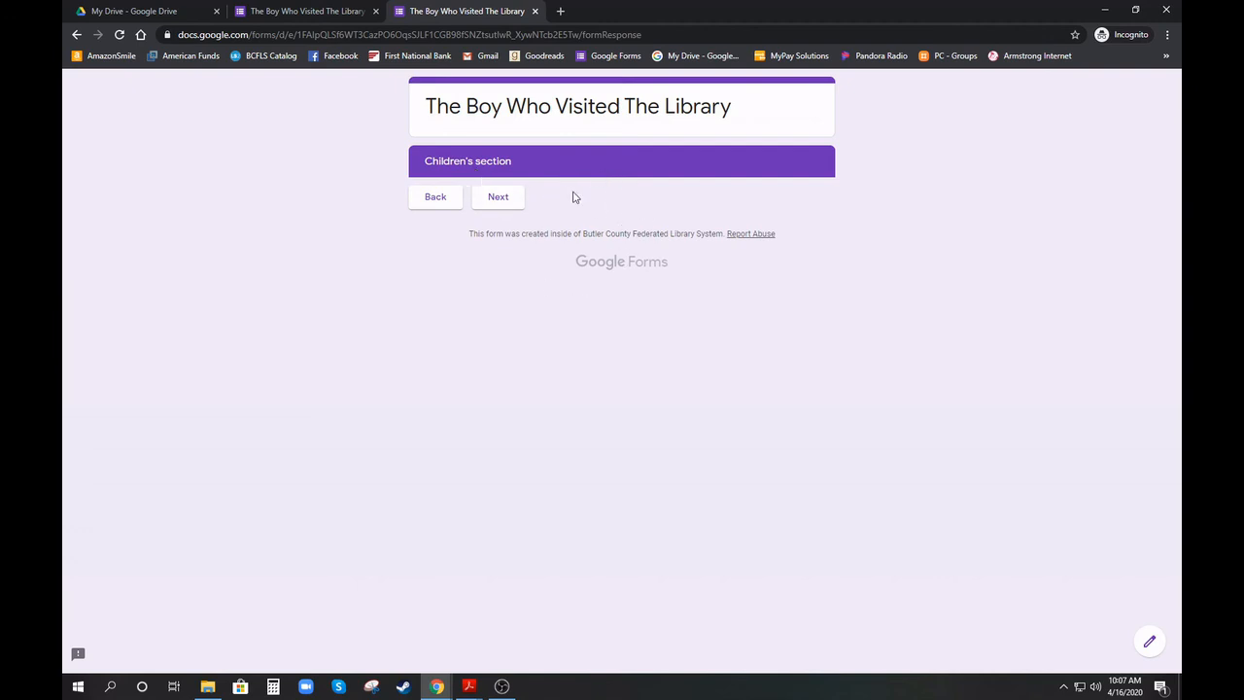
click(434, 198)
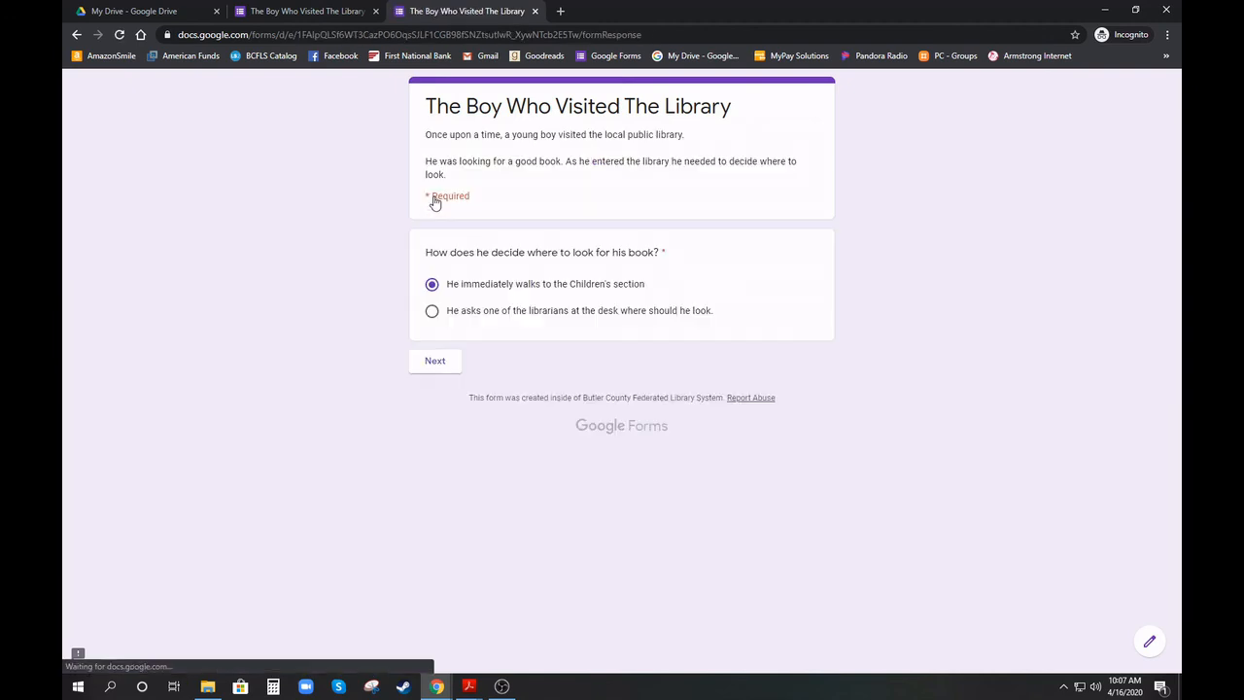
Choose the librarian answer and confirm it routes to the Librarian section
click(505, 317)
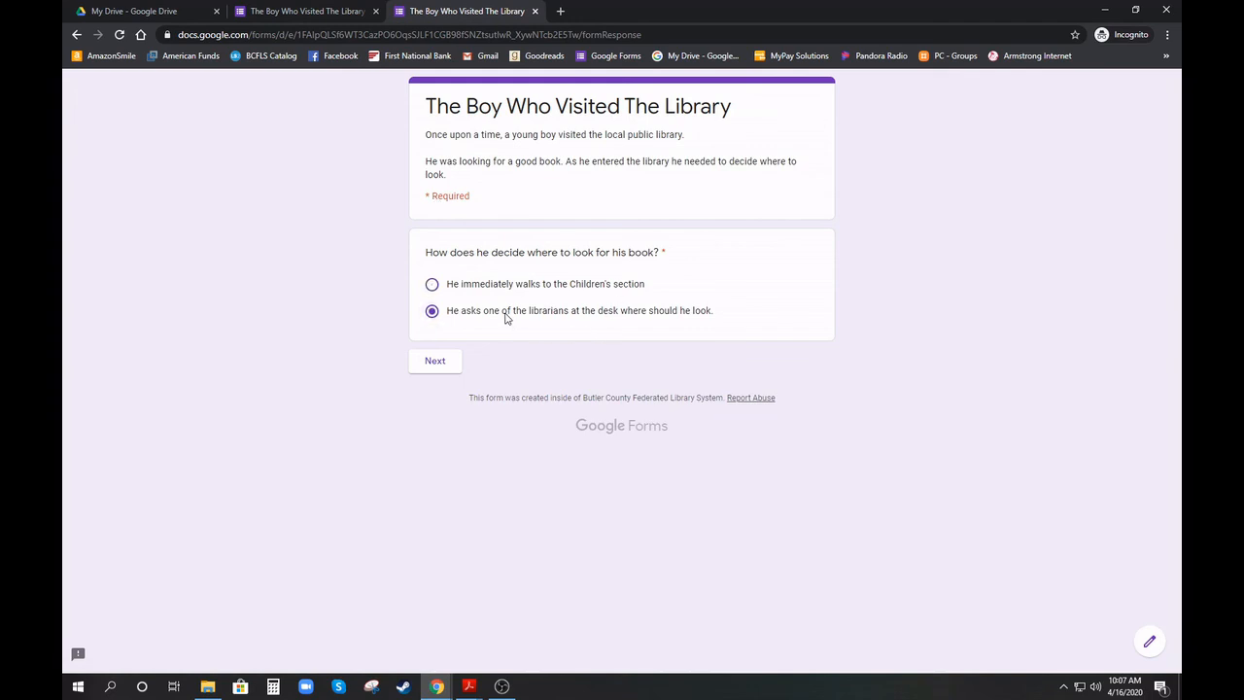
click(433, 361)
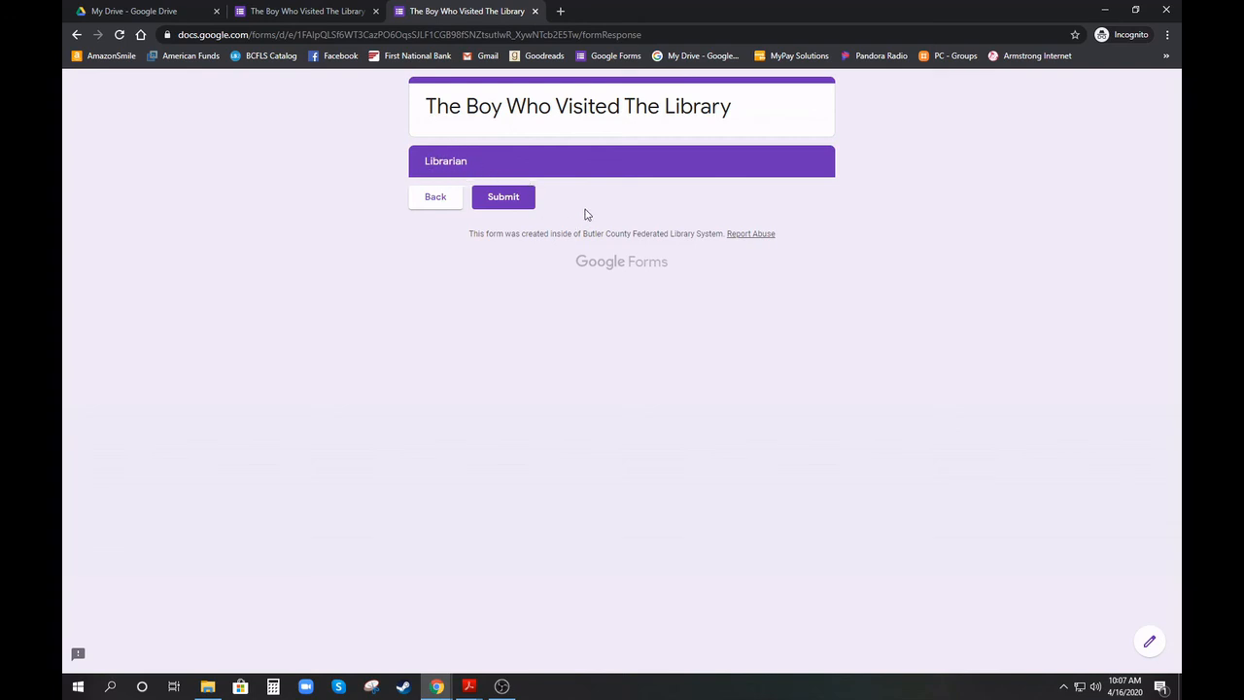
click(435, 197)
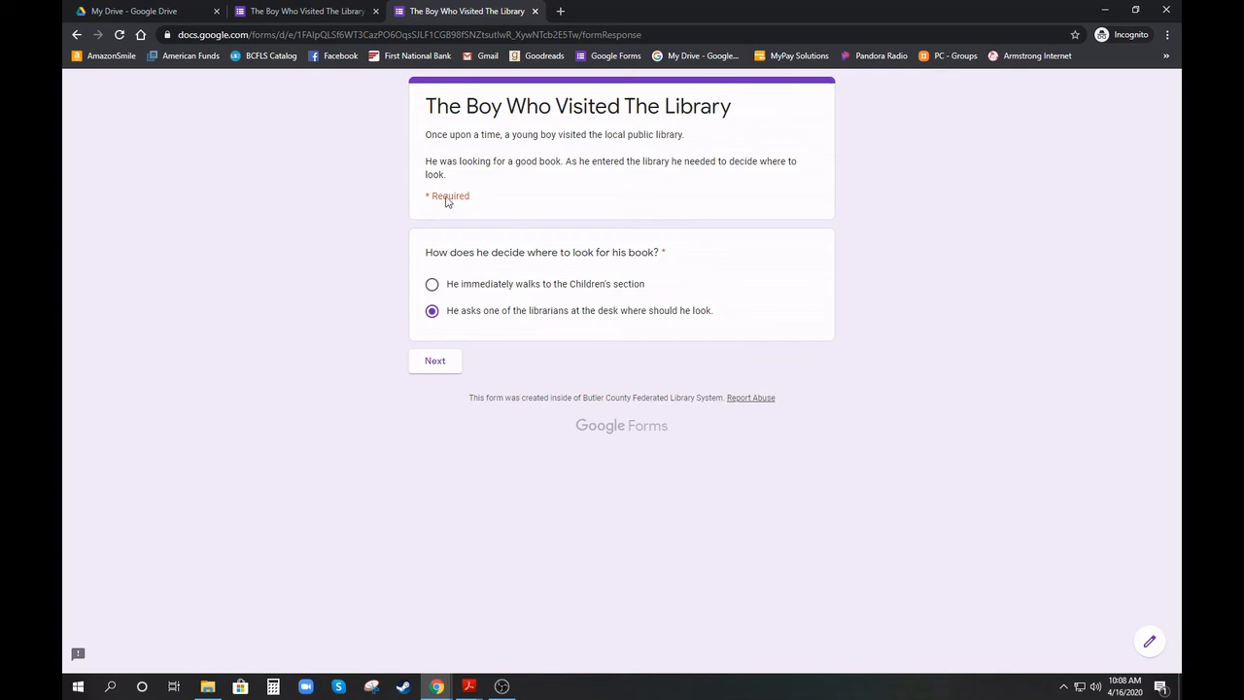
Close the preview tab to get back to the form editor
click(535, 11)
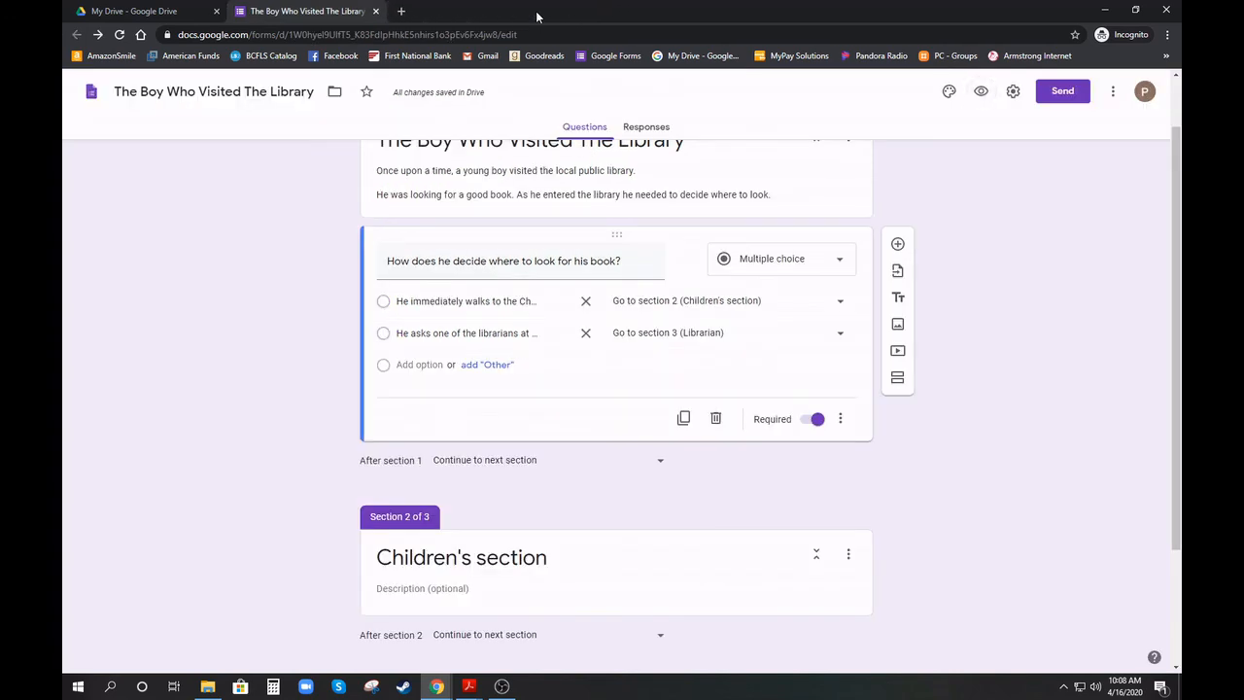